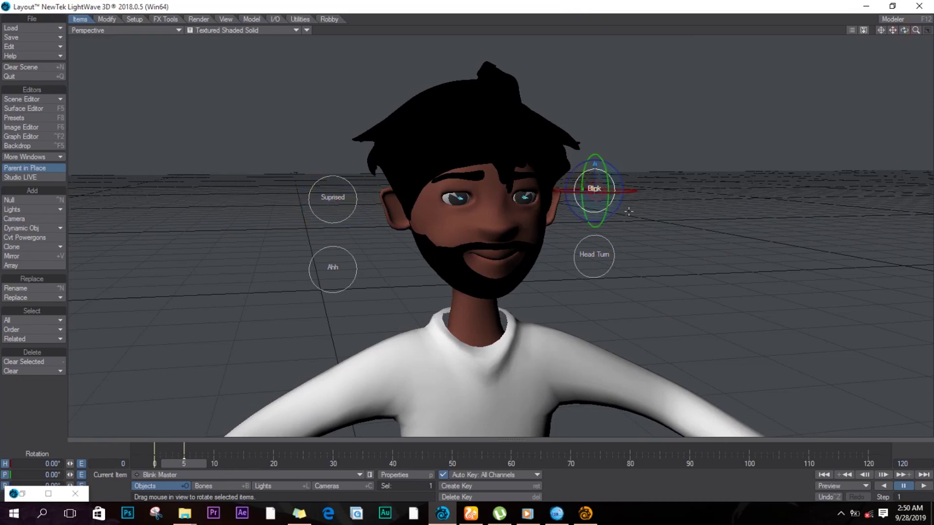
Preview the finished rig by rotating the Blink control to close the eyes while orbiting the view.
{"action": "mouse_move", "coordinate": [281, 264]}
{"action": "left_mouse_down"}
{"action": "mouse_move", "coordinate": [538, 282]}
{"action": "mouse_move", "coordinate": [292, 269]}
{"action": "left_mouse_up"}
{"action": "left_click_drag", "start_coordinate": [905, 33], "coordinate": [358, 239]}
{"action": "left_click", "coordinate": [336, 250]}
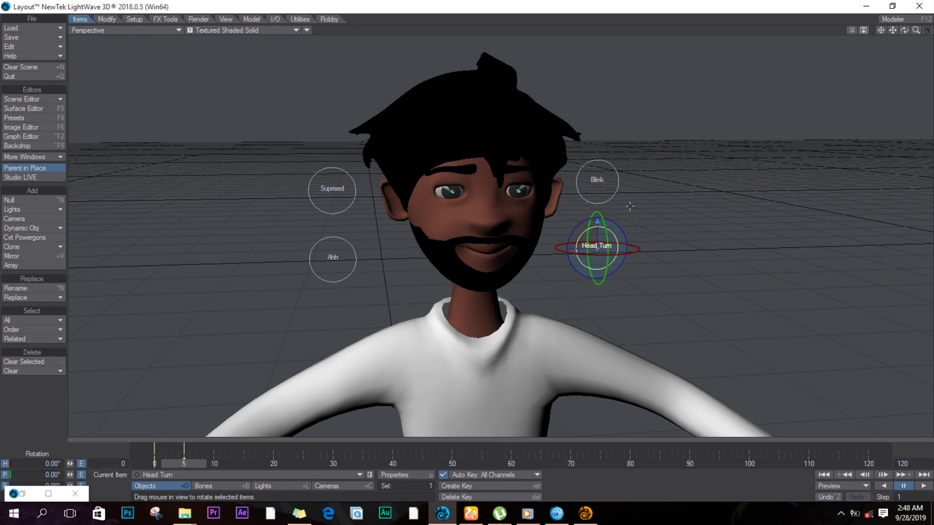
{"action": "left_click_drag", "start_coordinate": [904, 30], "coordinate": [705, 83]}
{"action": "left_click", "coordinate": [618, 161]}
{"action": "left_click_drag", "start_coordinate": [623, 165], "coordinate": [415, 340]}
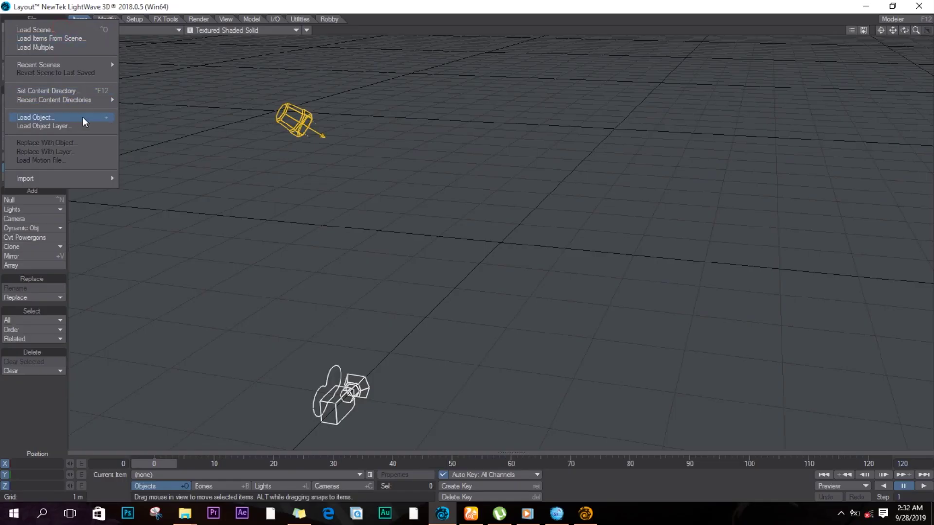
Load the How it works Character object into the scene.
{"action": "left_click", "coordinate": [85, 122]}
{"action": "left_click", "coordinate": [174, 229]}
{"action": "key", "text": "h"}
{"action": "double_click", "coordinate": [167, 121]}
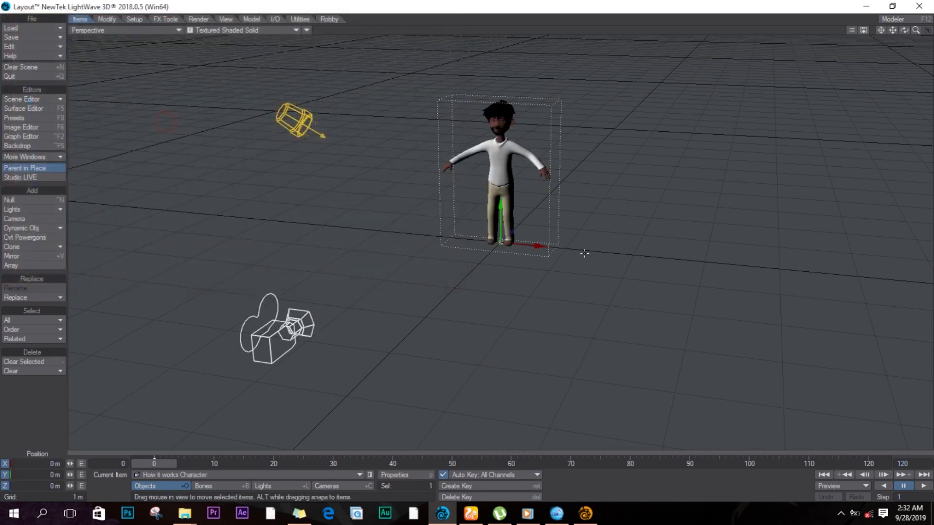
Switch the viewport to the Back view and frame the character's upper body.
{"action": "scroll", "coordinate": [509, 125], "scroll_direction": "up", "scroll_amount": 5}
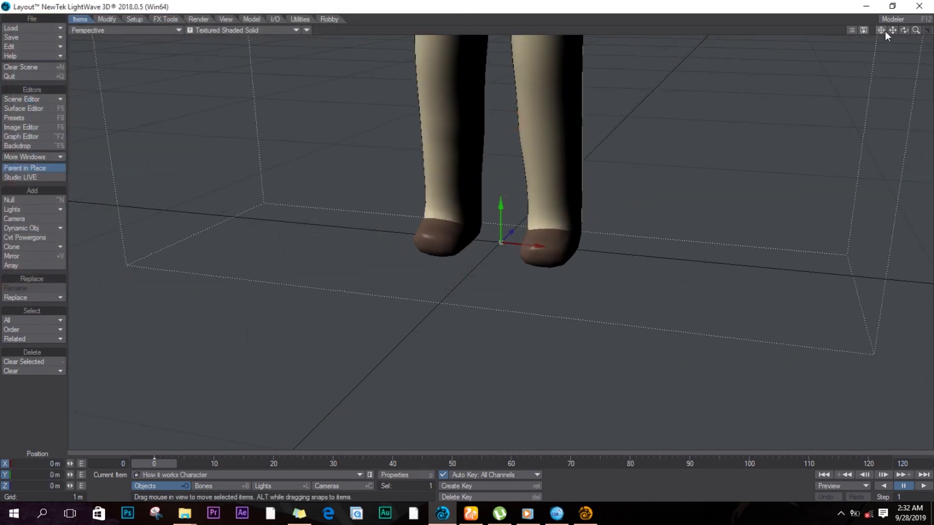
{"action": "left_click", "coordinate": [157, 31]}
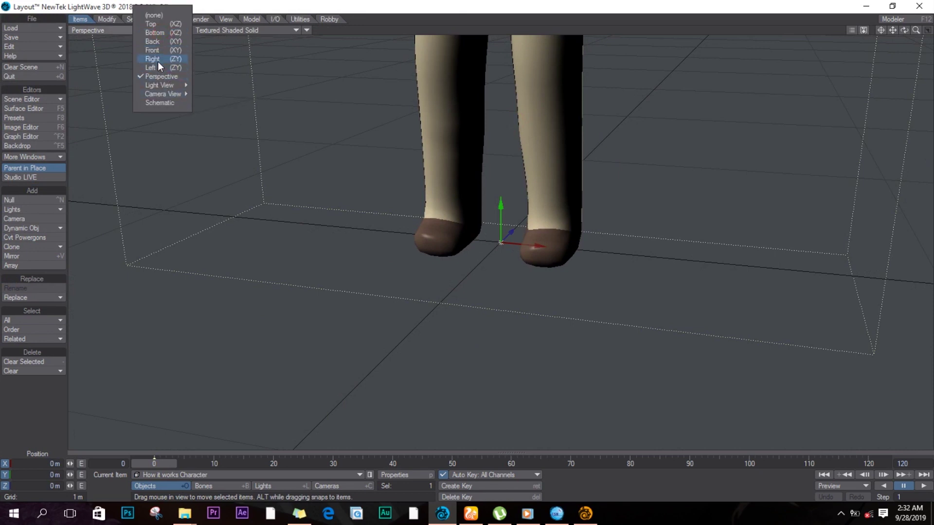
{"action": "left_click", "coordinate": [152, 42]}
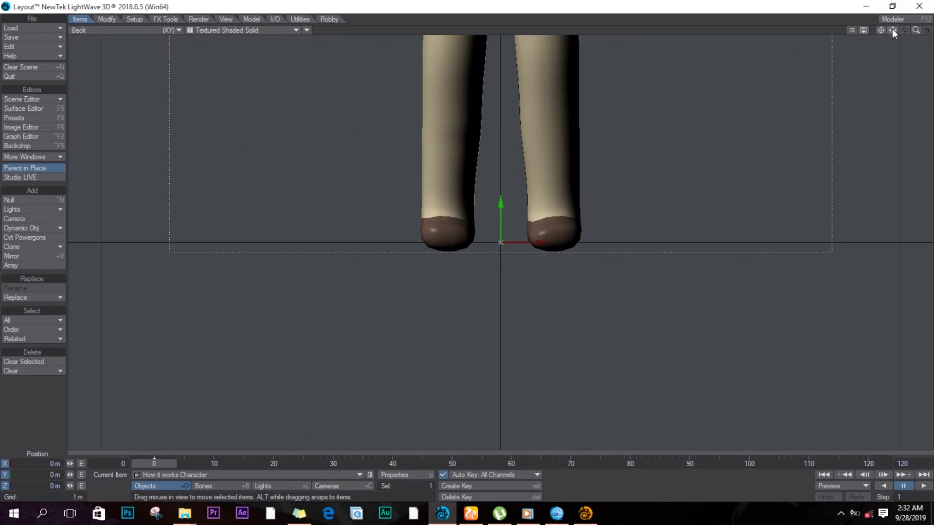
{"action": "left_click_drag", "start_coordinate": [893, 31], "coordinate": [892, 58]}
{"action": "left_click_drag", "start_coordinate": [927, 2], "coordinate": [842, 96]}
{"action": "mouse_move", "coordinate": [631, 244]}
{"action": "left_mouse_down"}
{"action": "mouse_move", "coordinate": [618, 241]}
{"action": "mouse_move", "coordinate": [634, 244]}
{"action": "left_mouse_up"}
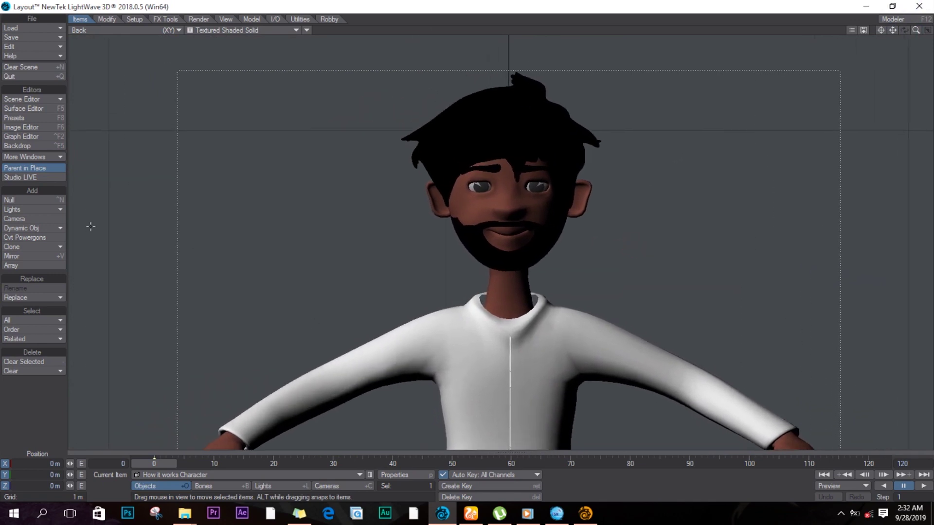
Create a null named Blink Master as a 50 mm ring labelled Blink.
{"action": "left_click", "coordinate": [57, 200]}
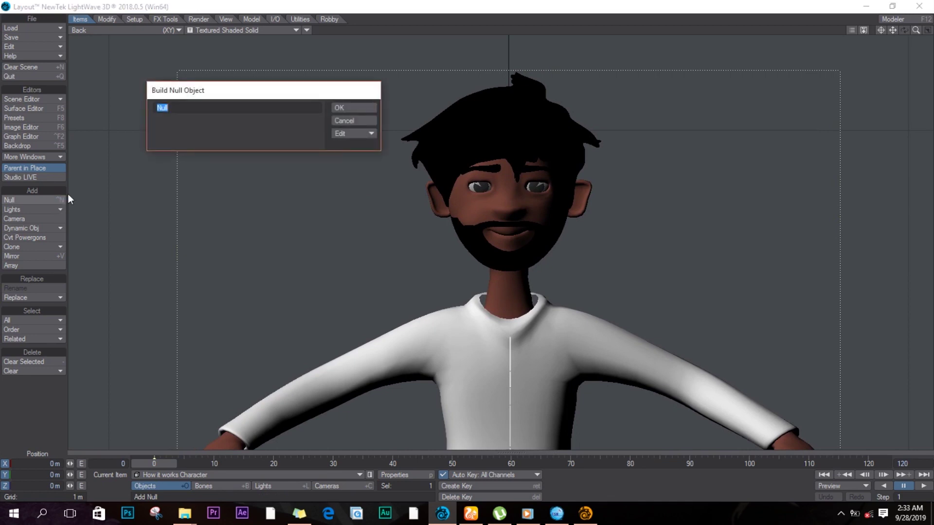
{"action": "type", "text": "Blink Master"}
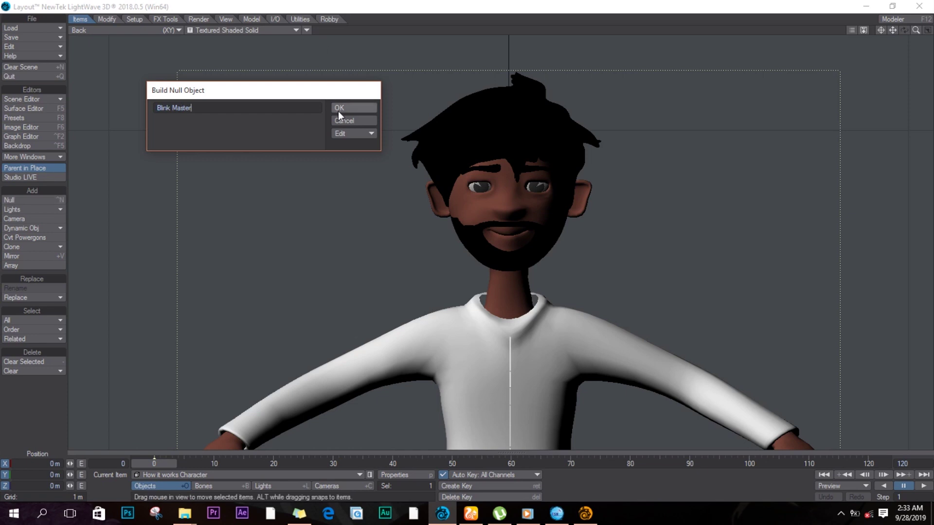
{"action": "left_click", "coordinate": [345, 134]}
{"action": "left_click", "coordinate": [276, 153]}
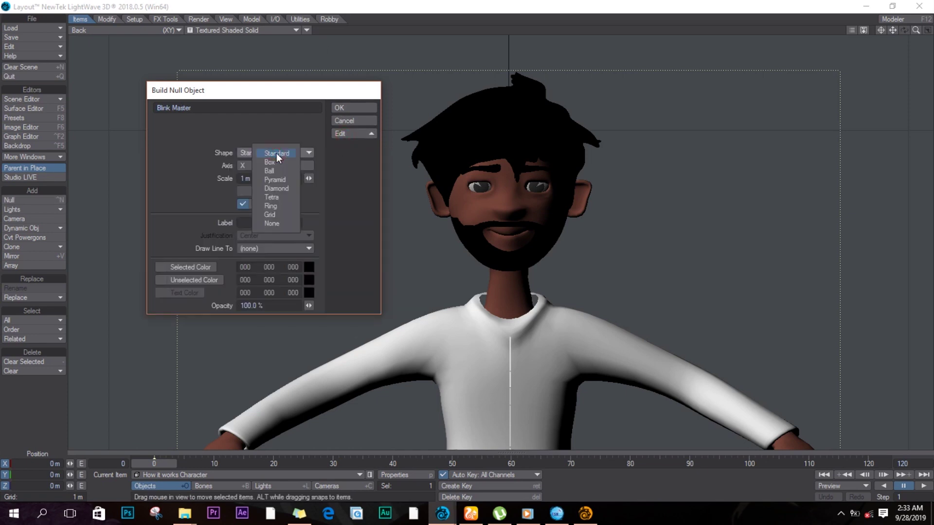
{"action": "left_click", "coordinate": [278, 205]}
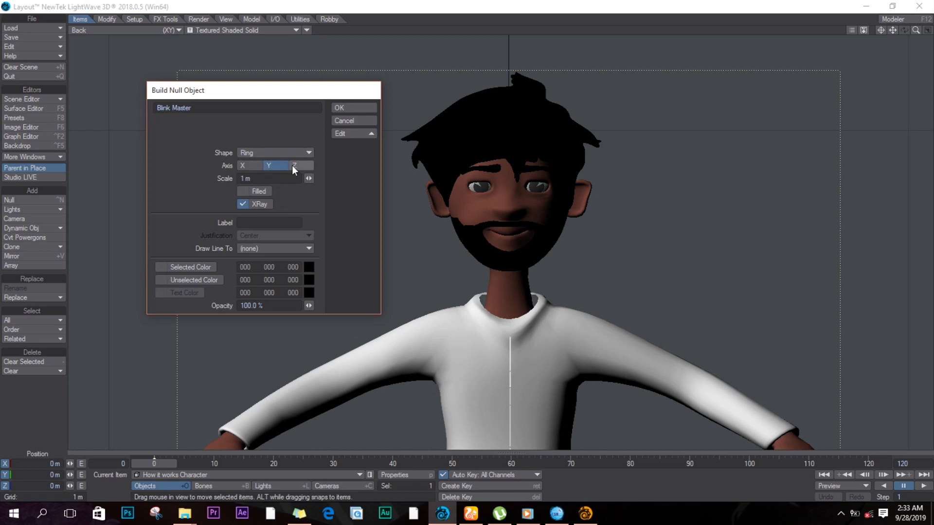
{"action": "left_click", "coordinate": [267, 179]}
{"action": "key", "text": "BackSpace"}
{"action": "type", "text": "50 mm"}
{"action": "key", "text": "Return"}
{"action": "left_click", "coordinate": [260, 223]}
{"action": "type", "text": "Blink"}
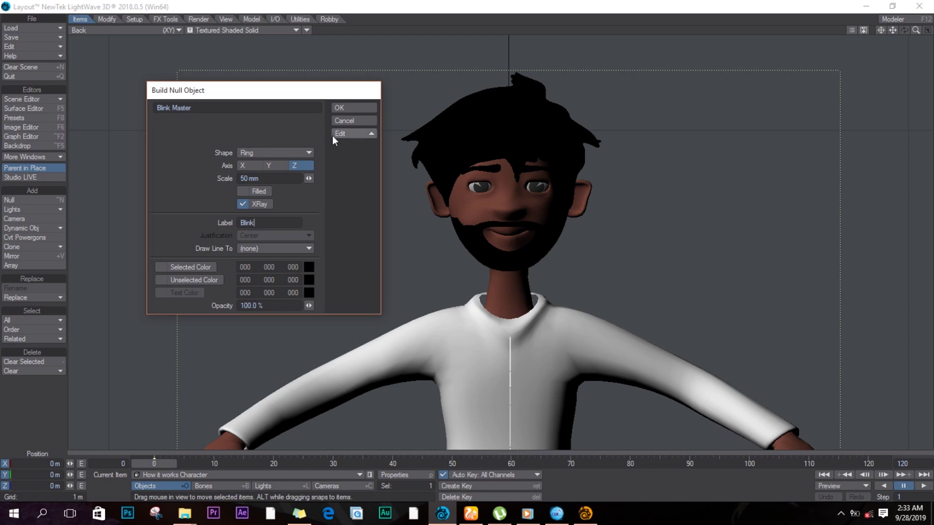
{"action": "left_click", "coordinate": [347, 108]}
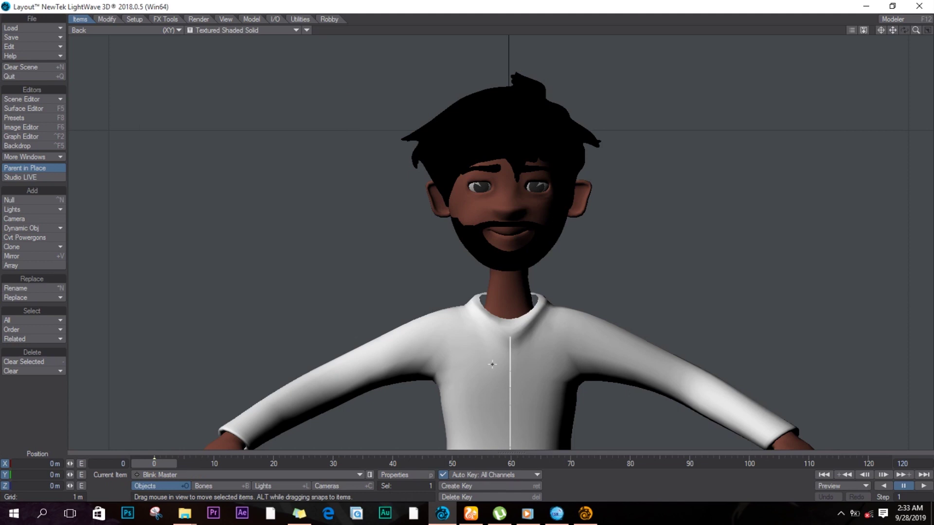
Move the Blink Master ring beside the head, then select the character and open its properties.
{"action": "left_click_drag", "start_coordinate": [519, 381], "coordinate": [674, 87]}
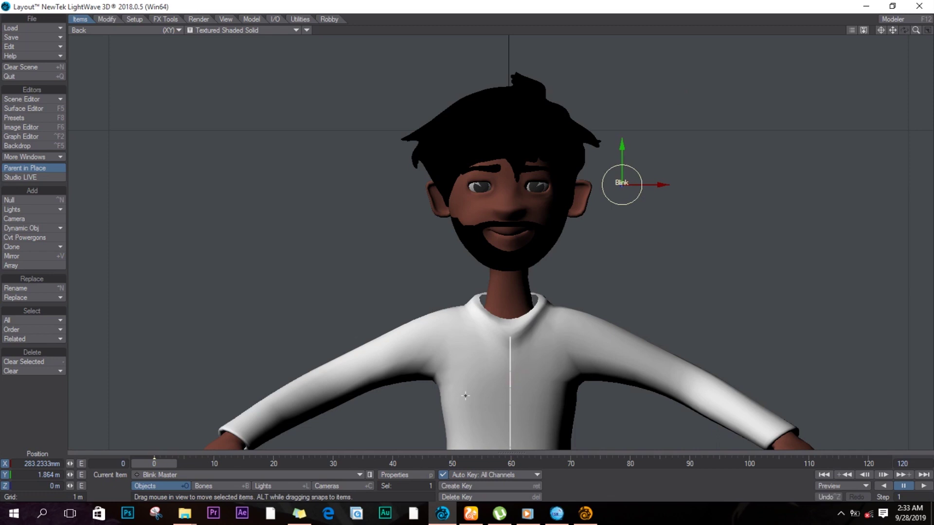
{"action": "left_click", "coordinate": [527, 193]}
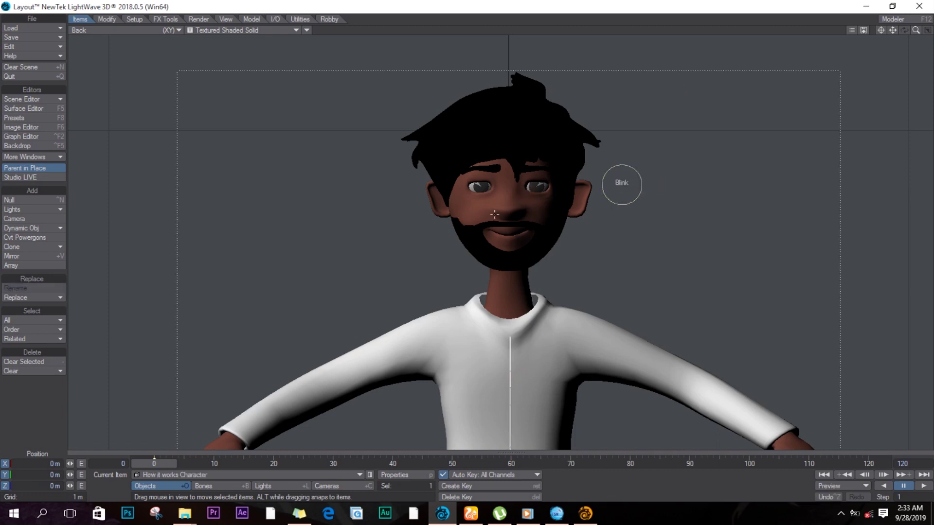
{"action": "key", "text": "p"}
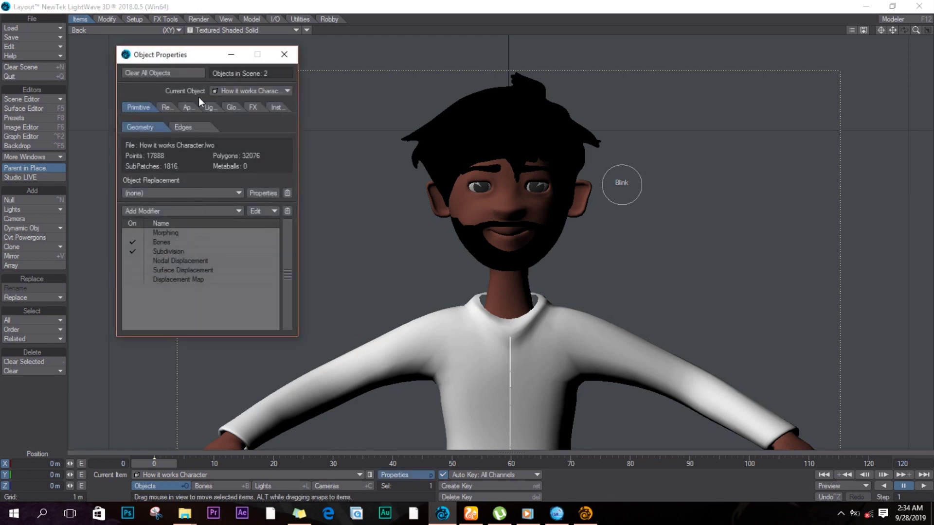
Add a Morph Mixer modifier to the character and show its eyes morph group.
{"action": "left_click", "coordinate": [215, 212]}
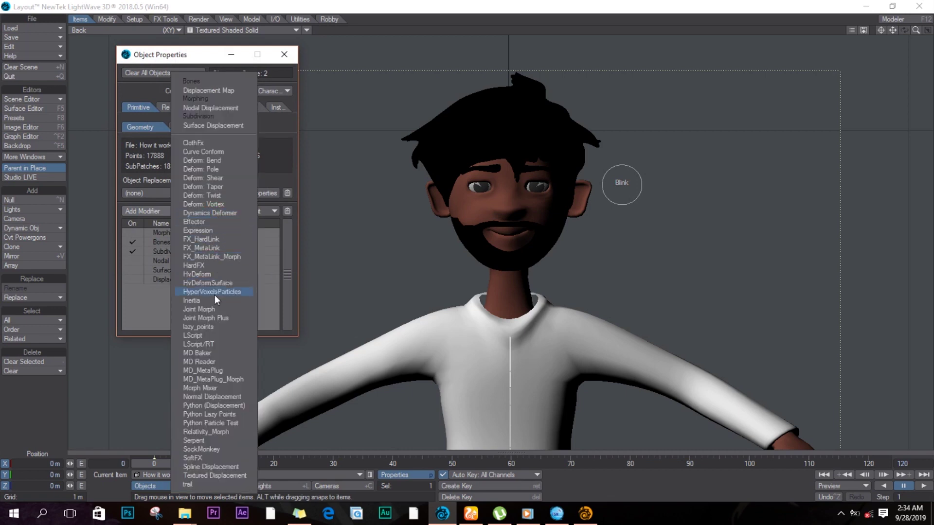
{"action": "left_click", "coordinate": [197, 388]}
{"action": "double_click", "coordinate": [191, 288]}
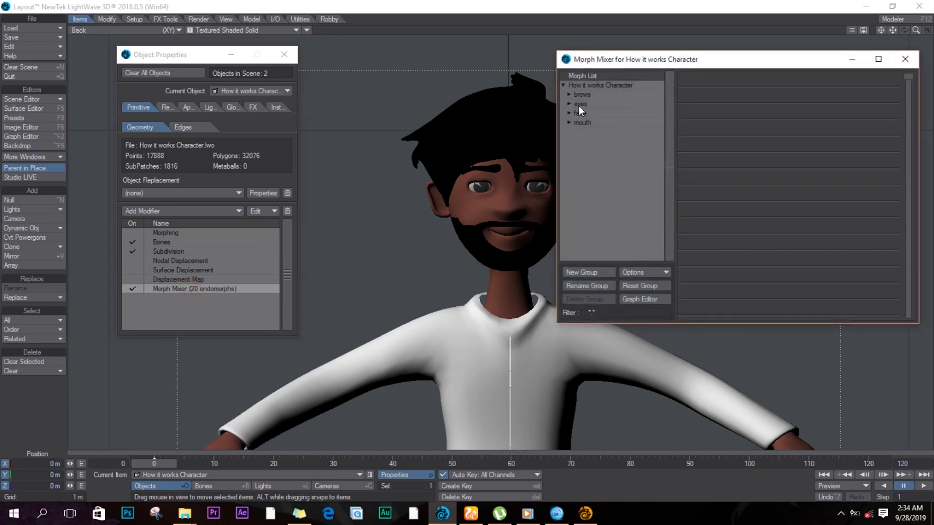
{"action": "left_click", "coordinate": [581, 104]}
{"action": "left_click_drag", "start_coordinate": [676, 66], "coordinate": [226, 59]}
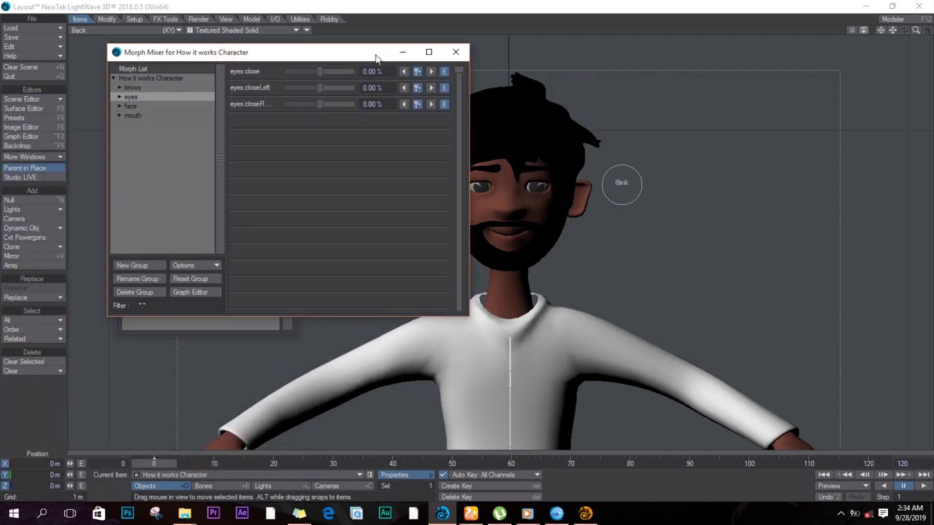
{"action": "left_click_drag", "start_coordinate": [376, 55], "coordinate": [271, 68]}
{"action": "left_click", "coordinate": [286, 56]}
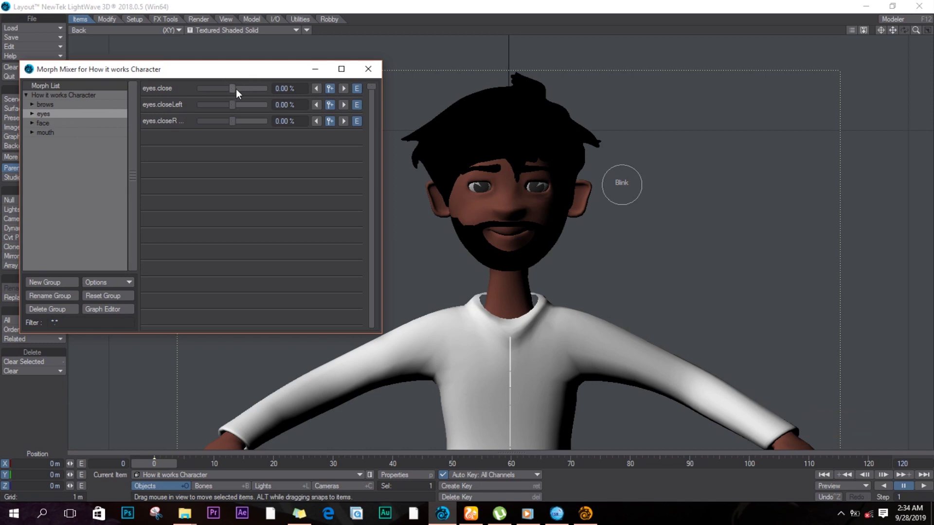
At frame 5, set eyes.close to 100% to close the eyes.
{"action": "left_click", "coordinate": [185, 459]}
{"action": "left_click_drag", "start_coordinate": [185, 459], "coordinate": [199, 465]}
{"action": "left_click_drag", "start_coordinate": [259, 89], "coordinate": [284, 181]}
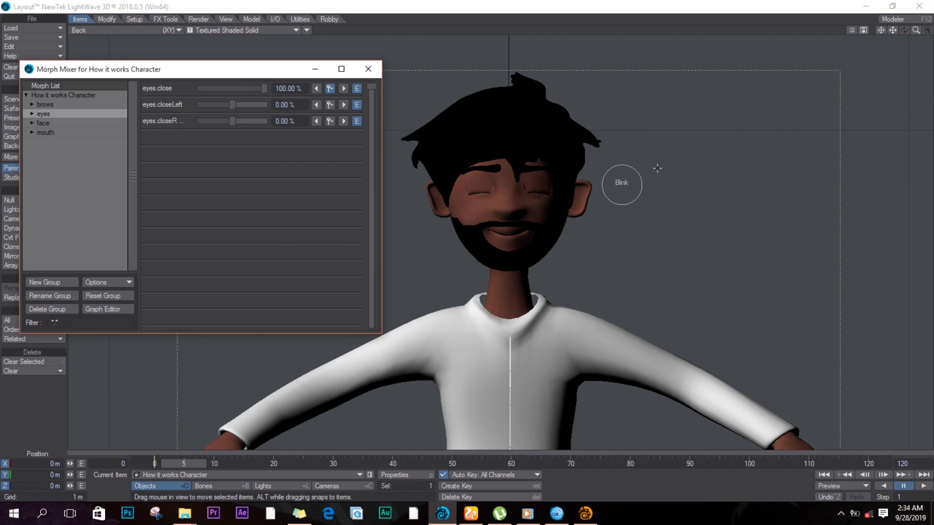
Add a Cycler modifier to the eyes.close curve in the Graph Editor.
{"action": "left_click", "coordinate": [358, 87]}
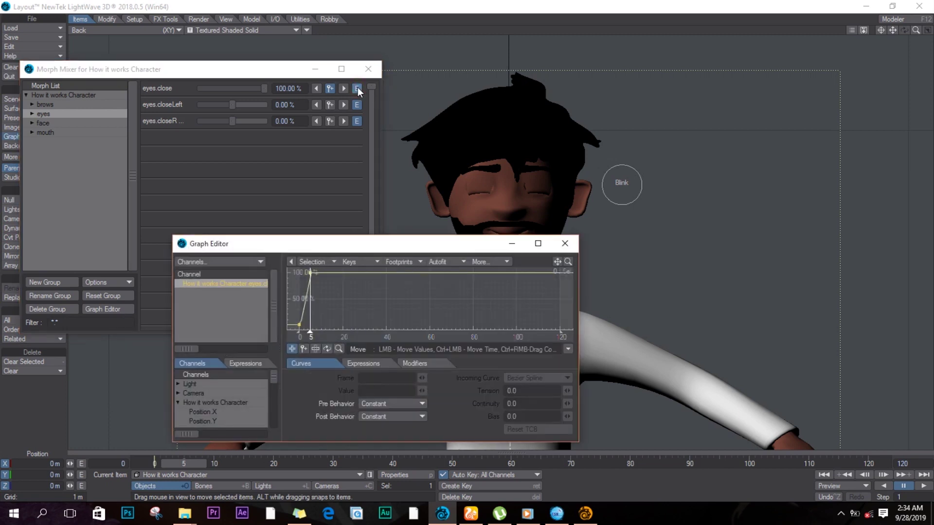
{"action": "left_click", "coordinate": [434, 364]}
{"action": "left_click", "coordinate": [352, 377]}
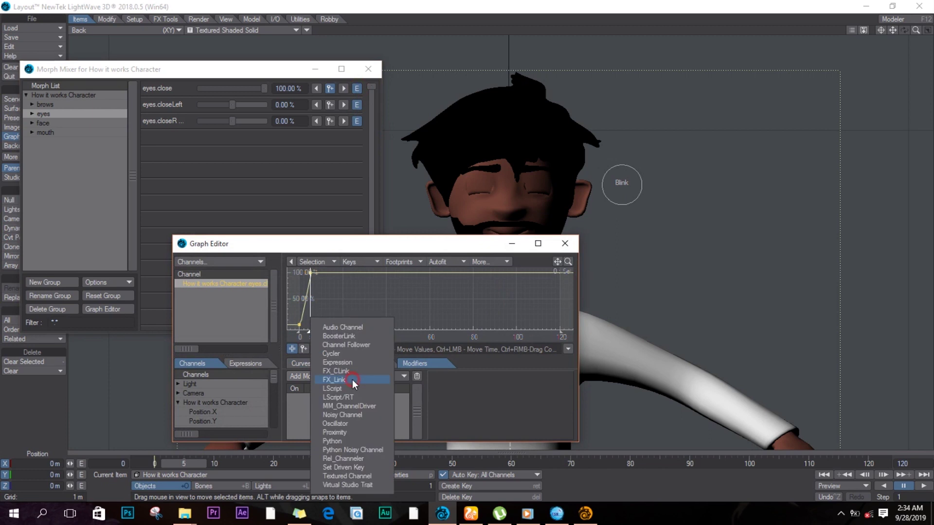
{"action": "left_click", "coordinate": [345, 354]}
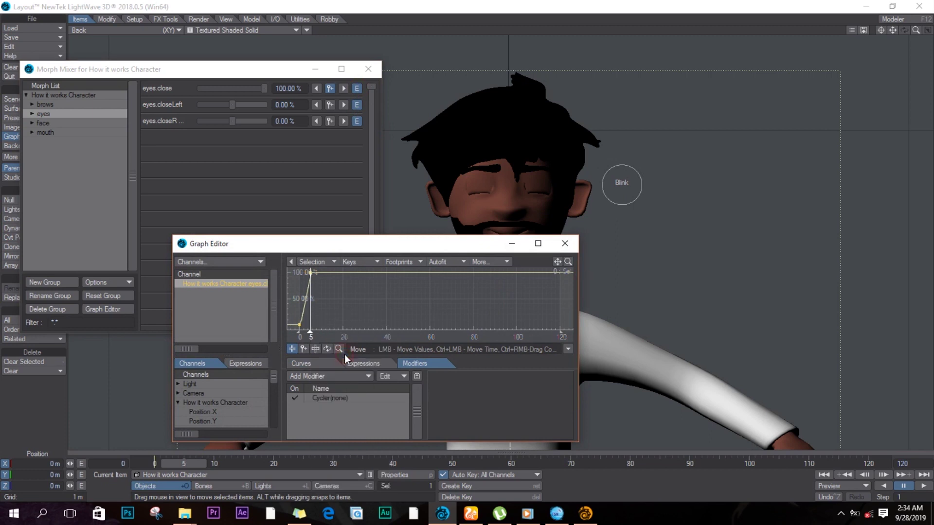
{"action": "double_click", "coordinate": [338, 398]}
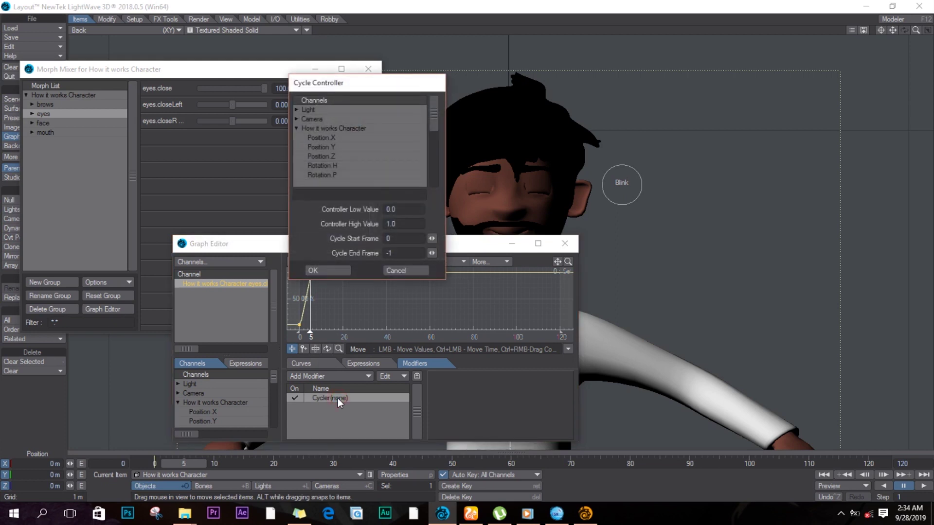
Set the Cycler controller to Blink Master Rotation.B with cycle end frame 5.
{"action": "left_click", "coordinate": [297, 128]}
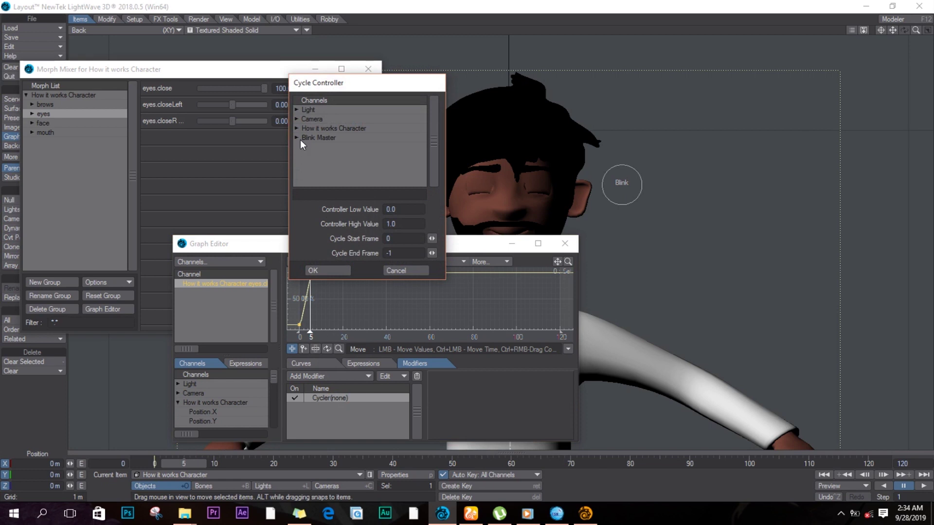
{"action": "left_click", "coordinate": [295, 137]}
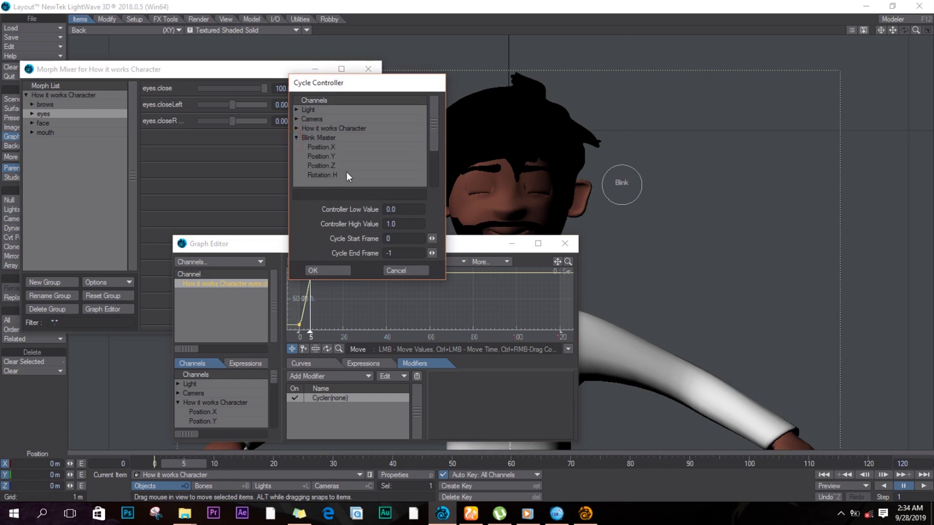
{"action": "scroll", "coordinate": [347, 171], "scroll_direction": "down", "scroll_amount": 1}
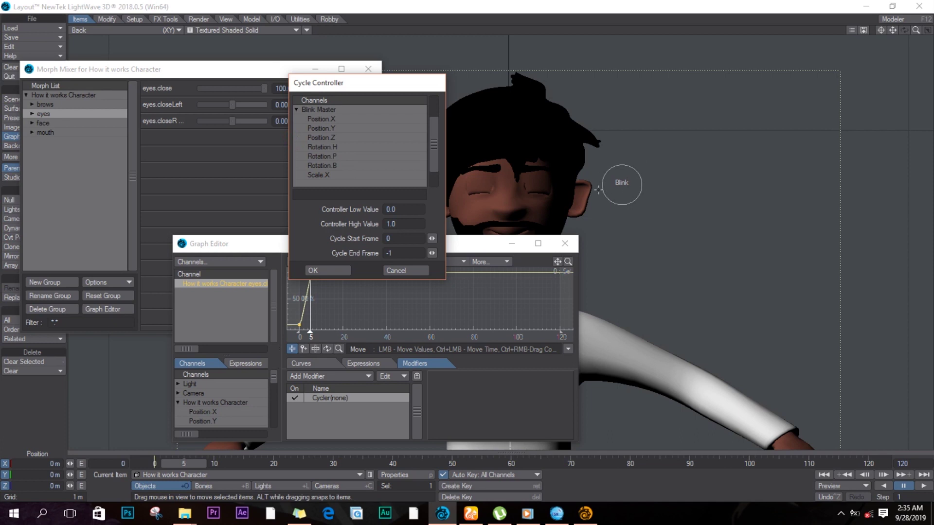
{"action": "left_click", "coordinate": [330, 165]}
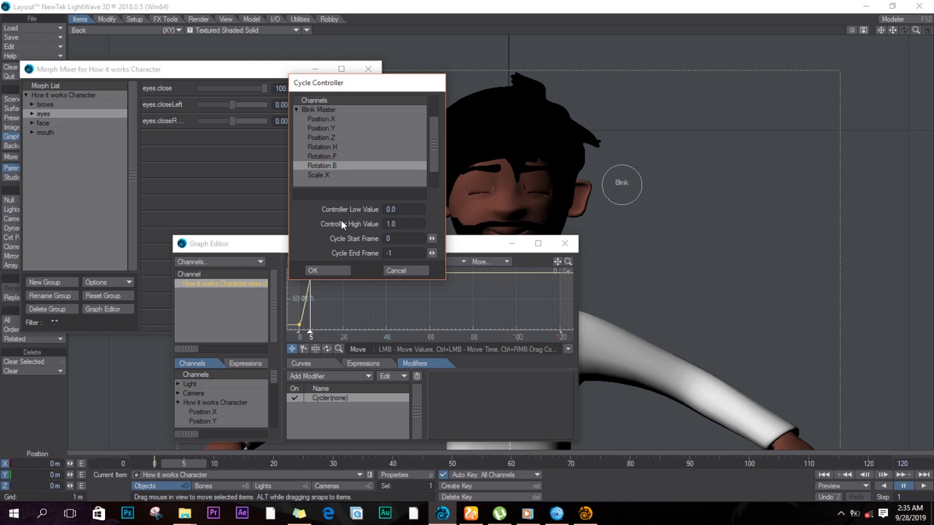
{"action": "left_click", "coordinate": [402, 211]}
{"action": "left_click_drag", "start_coordinate": [406, 224], "coordinate": [321, 224]}
{"action": "left_click_drag", "start_coordinate": [392, 241], "coordinate": [372, 242]}
{"action": "left_click_drag", "start_coordinate": [389, 253], "coordinate": [366, 253]}
{"action": "type", "text": "5"}
{"action": "left_click", "coordinate": [329, 271]}
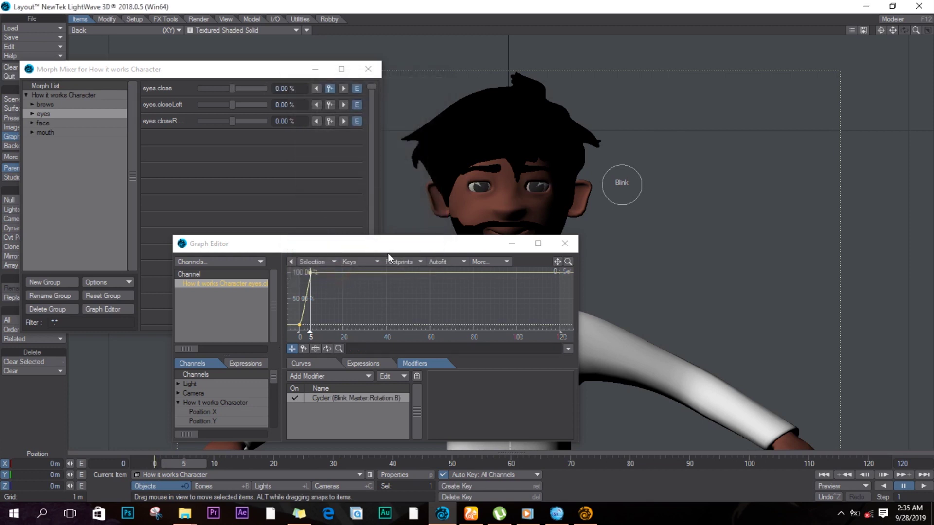
Move the Graph Editor aside, then bank Blink Master to close the eyes and back near zero.
{"action": "left_click_drag", "start_coordinate": [397, 244], "coordinate": [341, 155]}
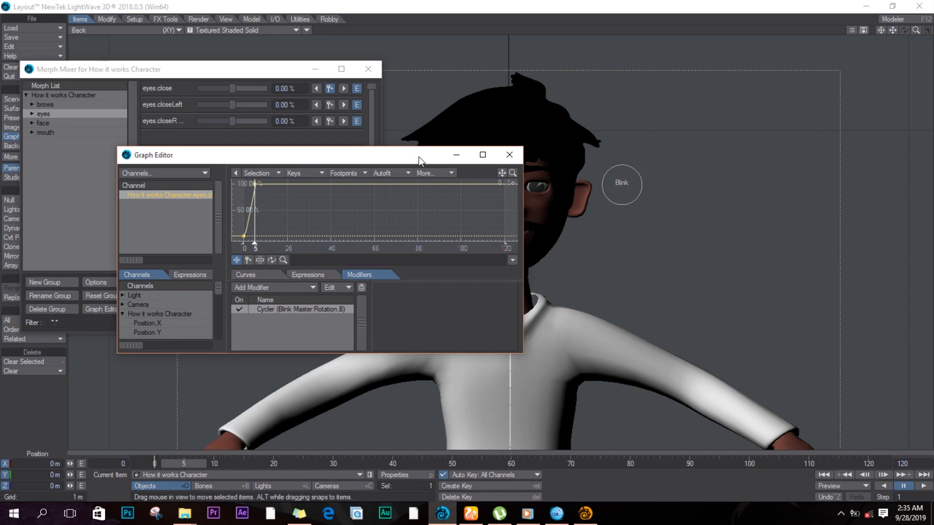
{"action": "left_click_drag", "start_coordinate": [421, 161], "coordinate": [343, 181]}
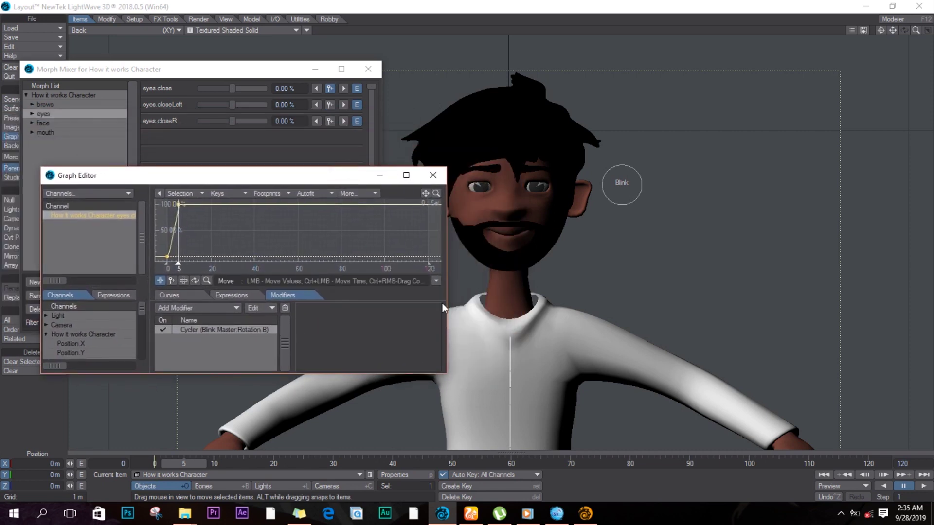
{"action": "left_click", "coordinate": [625, 179]}
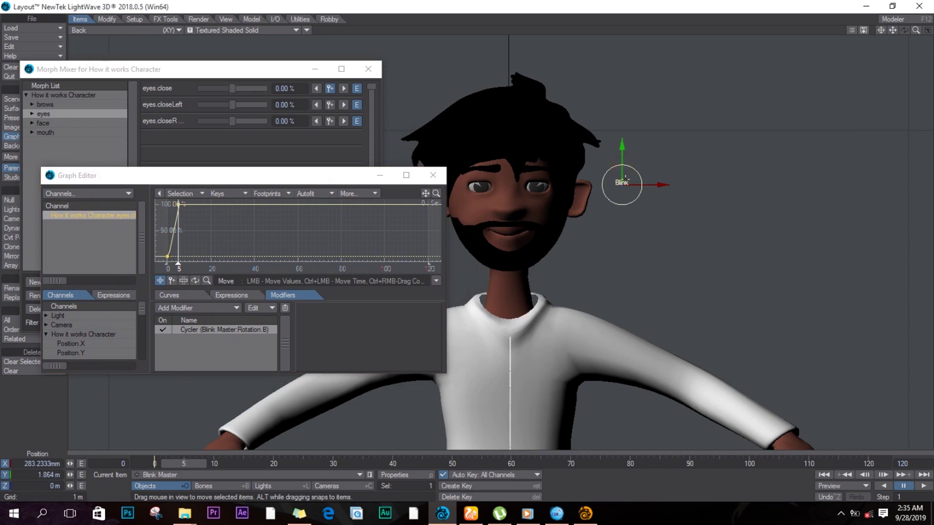
{"action": "key", "text": "y"}
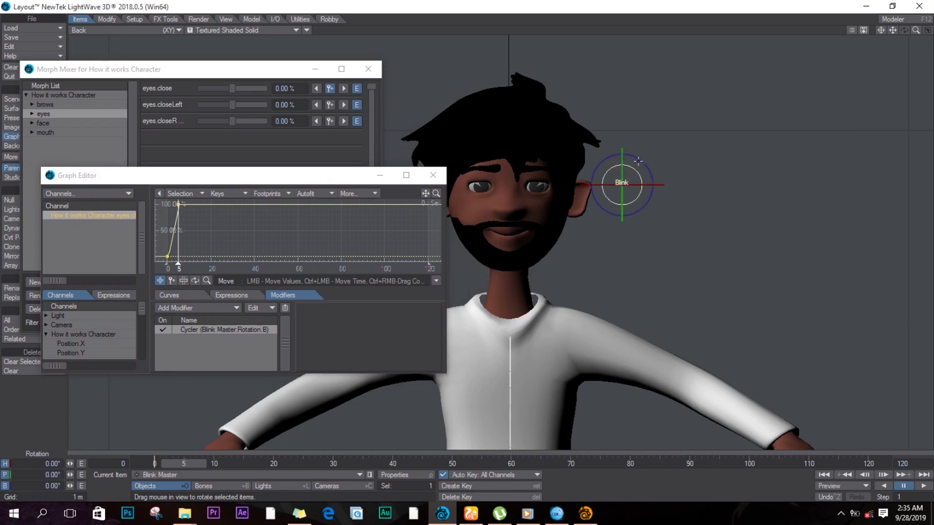
{"action": "left_click_drag", "start_coordinate": [638, 161], "coordinate": [648, 74]}
{"action": "left_click_drag", "start_coordinate": [2, 411], "coordinate": [106, 355]}
Enable Bank Limits on Blink Master in Motion Options with minimum 0° and maximum 90°.
{"action": "key", "text": "m"}
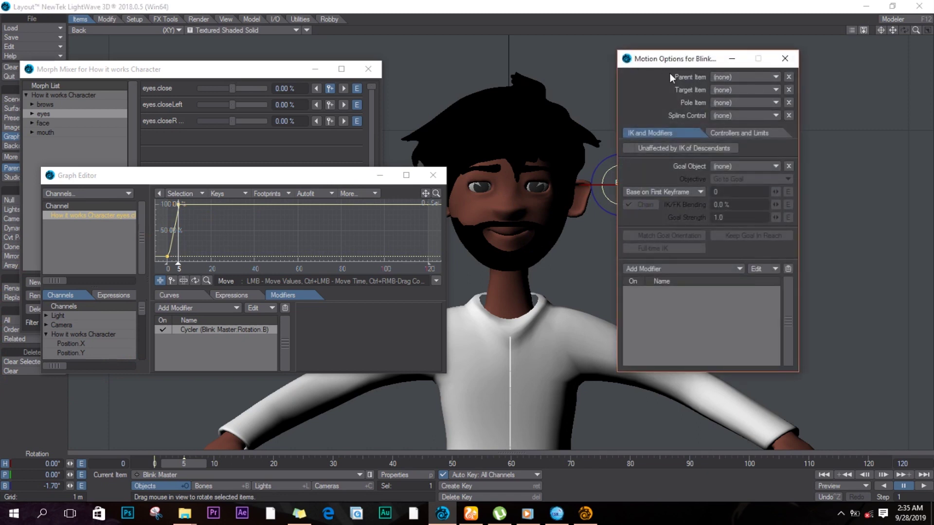
{"action": "left_click", "coordinate": [728, 132]}
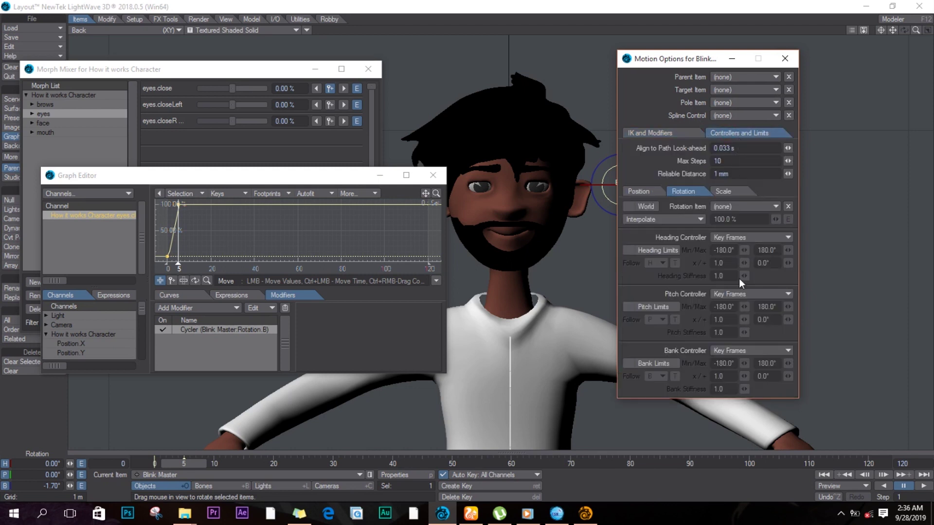
{"action": "left_click", "coordinate": [628, 363]}
{"action": "double_click", "coordinate": [738, 362]}
{"action": "type", "text": "0"}
{"action": "key", "text": "Tab"}
{"action": "type", "text": "90"}
{"action": "key", "text": "Return"}
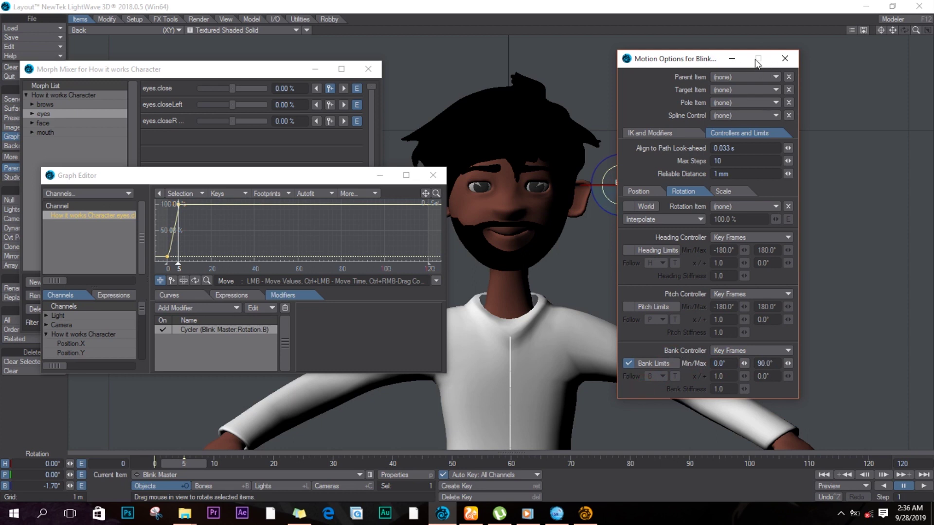
{"action": "left_click", "coordinate": [784, 59]}
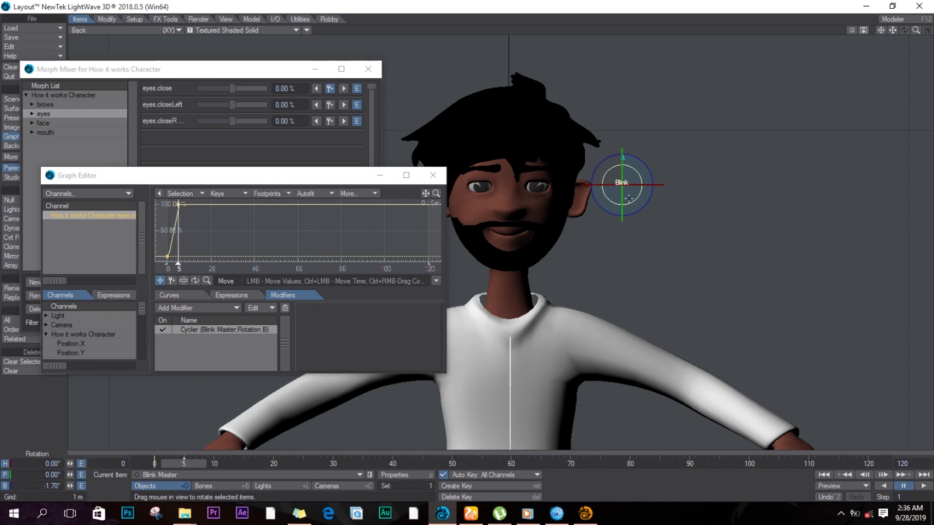
Rotate Blink Master's bank back to 0°, close the Graph Editor, and move the Morph Mixer lower.
{"action": "left_click", "coordinate": [643, 162]}
{"action": "left_click_drag", "start_coordinate": [644, 162], "coordinate": [848, 68]}
{"action": "left_click", "coordinate": [433, 175]}
{"action": "left_click_drag", "start_coordinate": [229, 73], "coordinate": [291, 140]}
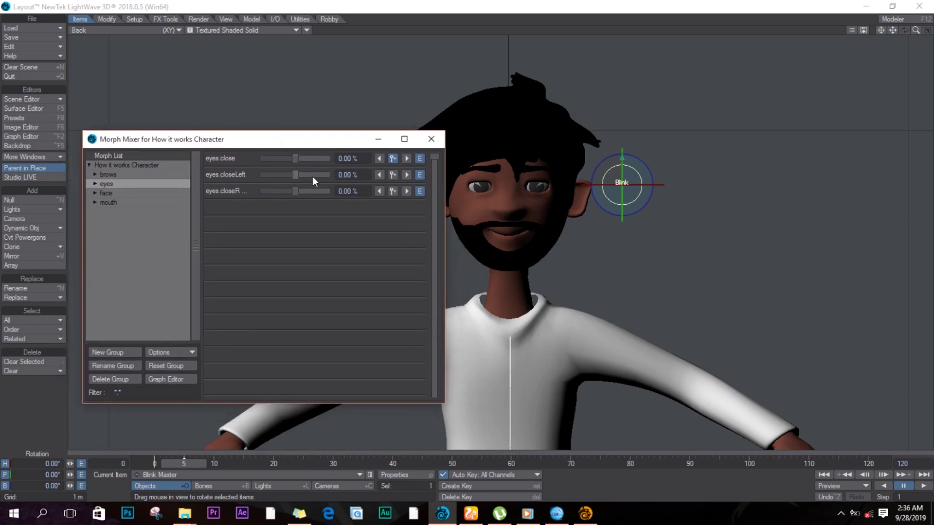
{"action": "left_click_drag", "start_coordinate": [314, 146], "coordinate": [292, 233]}
Add a new null named Suprised.
{"action": "left_click", "coordinate": [29, 200]}
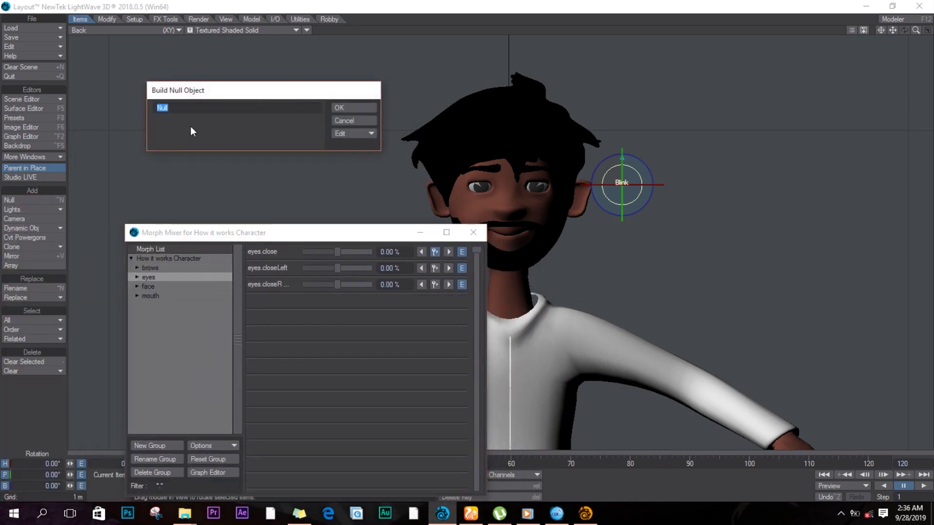
{"action": "type", "text": "Suprises"}
{"action": "key", "text": "BackSpace"}
{"action": "type", "text": "d"}
Display the Suprised null as a 50 mm Z-axis ring labelled Suprised.
{"action": "left_click", "coordinate": [358, 139]}
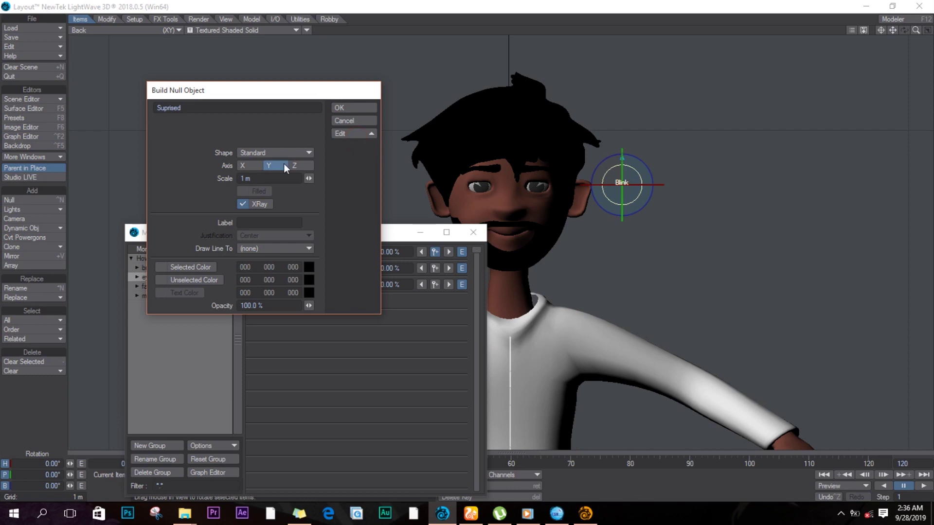
{"action": "left_click", "coordinate": [272, 153]}
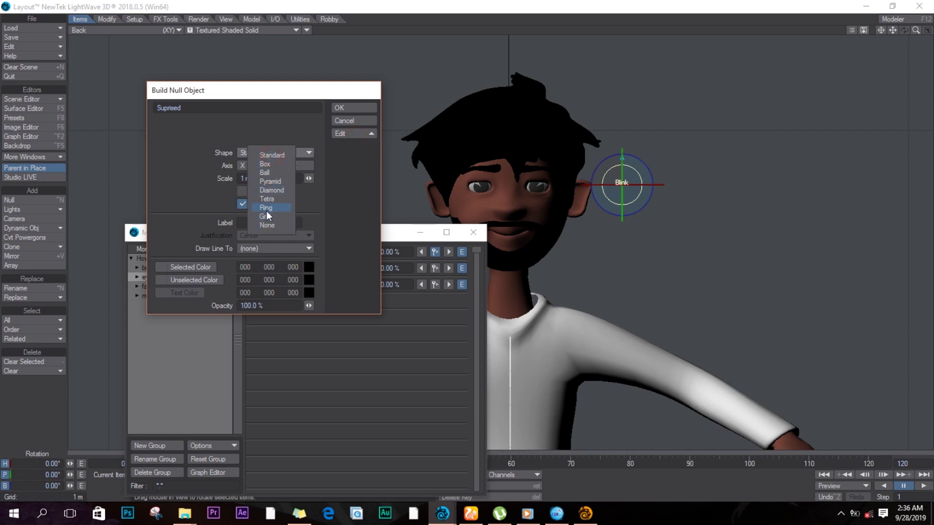
{"action": "left_click", "coordinate": [267, 209]}
{"action": "left_click", "coordinate": [299, 166]}
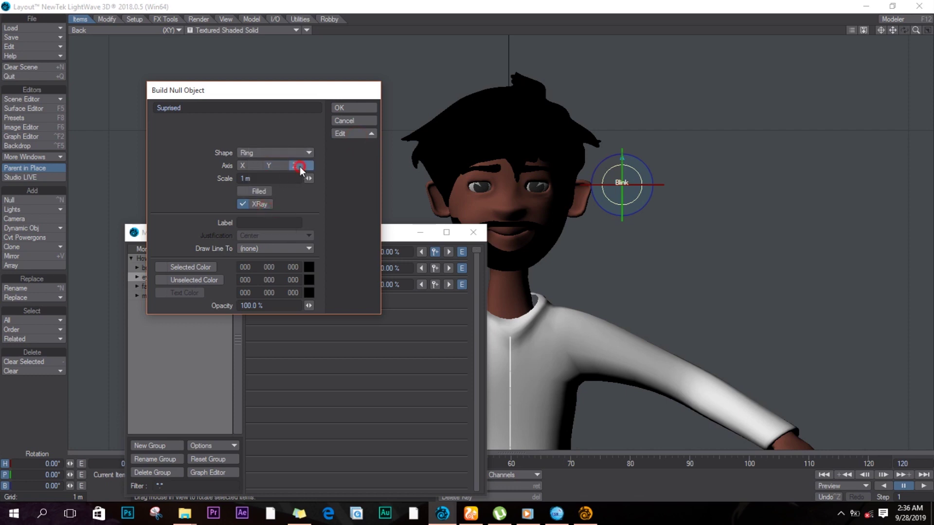
{"action": "left_click", "coordinate": [274, 179]}
{"action": "type", "text": "50mm"}
{"action": "left_click", "coordinate": [251, 224]}
{"action": "type", "text": "Su"}
{"action": "type", "text": "pr"}
{"action": "type", "text": "isd"}
{"action": "type", "text": "ed"}
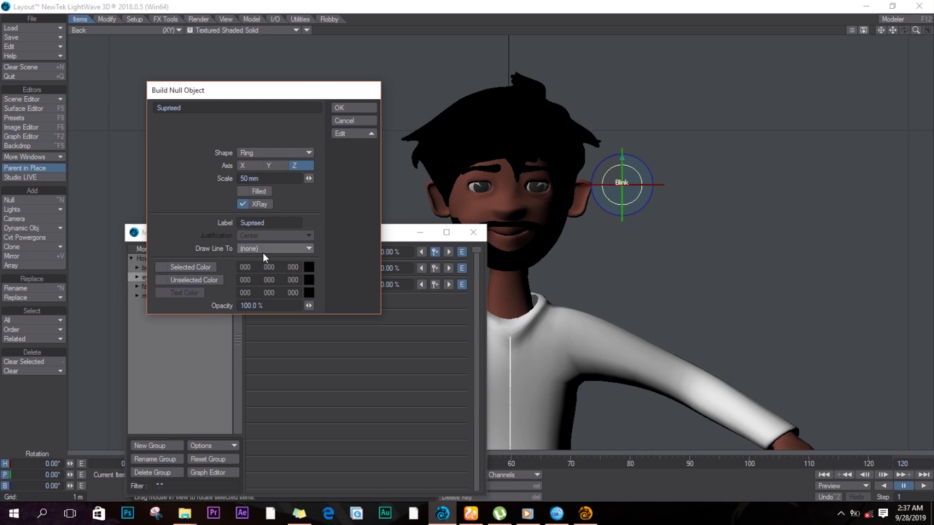
{"action": "left_click", "coordinate": [358, 108]}
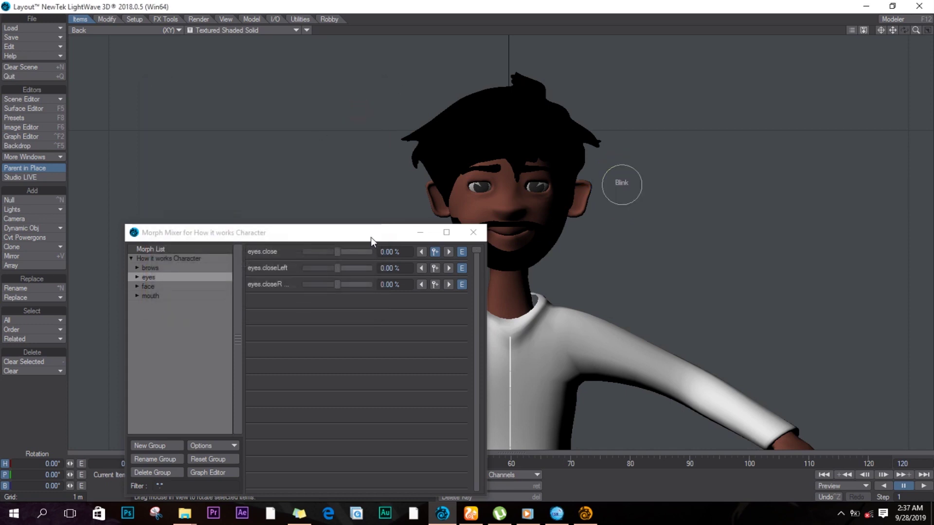
Place the Suprised ring left of the face and park the Morph Mixer at the top left.
{"action": "left_click_drag", "start_coordinate": [368, 236], "coordinate": [179, 241]}
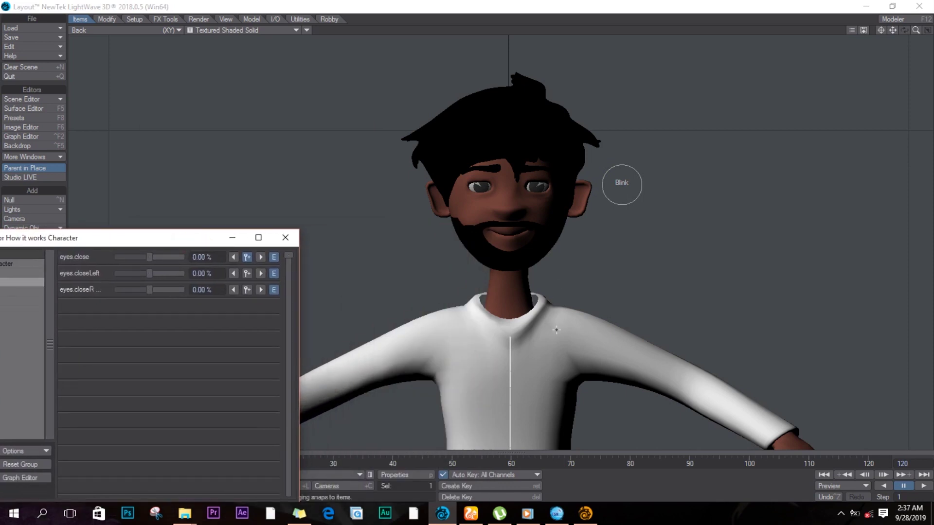
{"action": "left_click", "coordinate": [523, 362]}
{"action": "left_click_drag", "start_coordinate": [448, 193], "coordinate": [454, 1]}
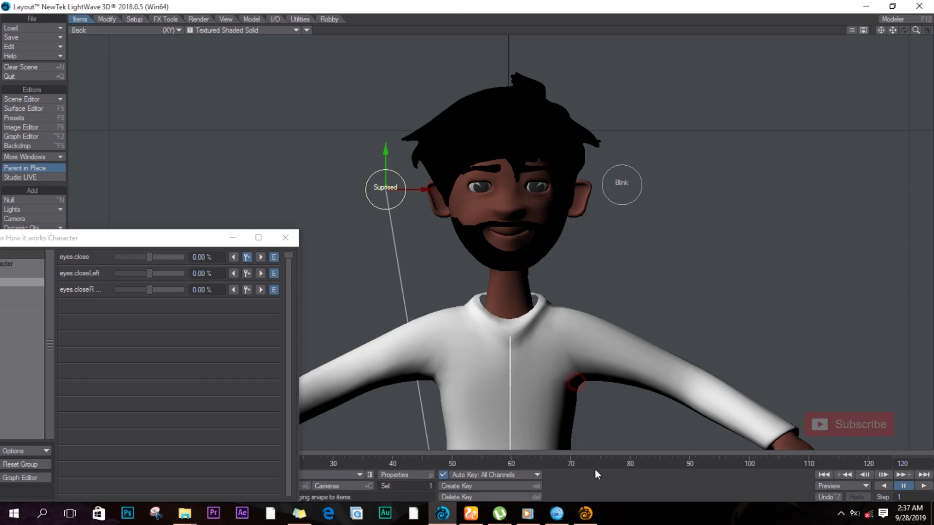
{"action": "left_click_drag", "start_coordinate": [198, 238], "coordinate": [244, 82]}
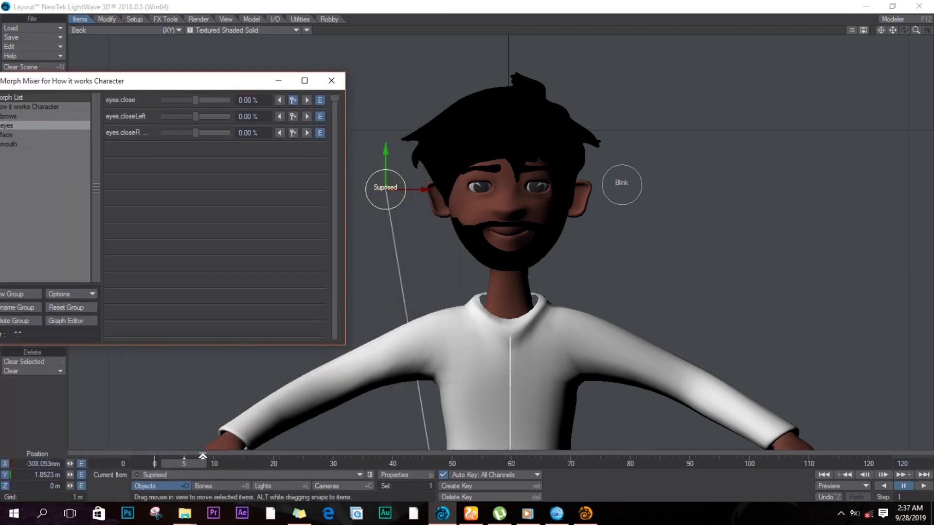
{"action": "left_click", "coordinate": [203, 453]}
{"action": "left_click_drag", "start_coordinate": [215, 451], "coordinate": [151, 450]}
{"action": "left_click_drag", "start_coordinate": [206, 88], "coordinate": [240, 63]}
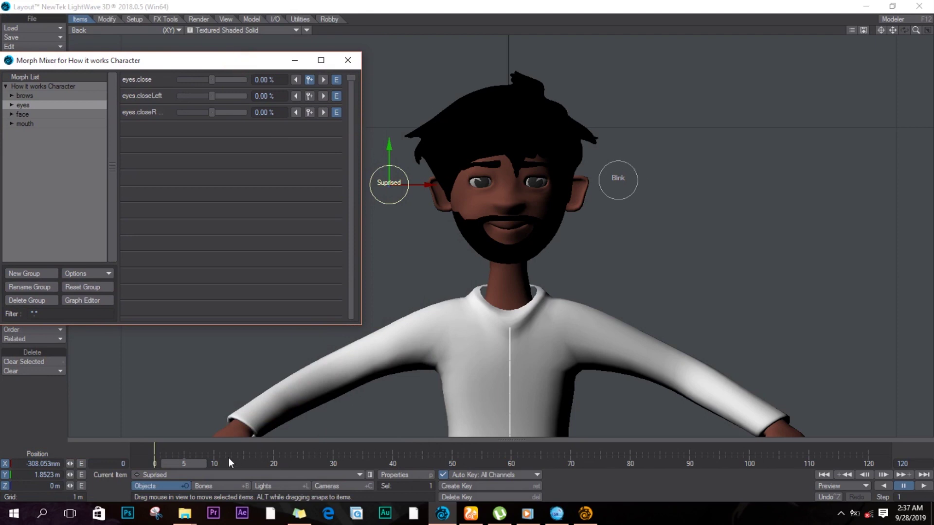
Select the character, show the face morph group, and go to frame 5.
{"action": "left_click", "coordinate": [191, 461]}
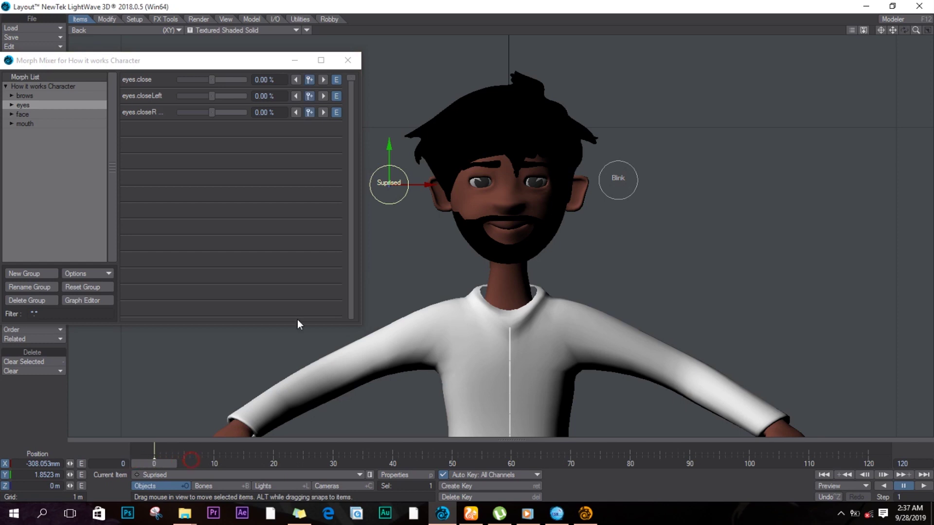
{"action": "left_click", "coordinate": [502, 97]}
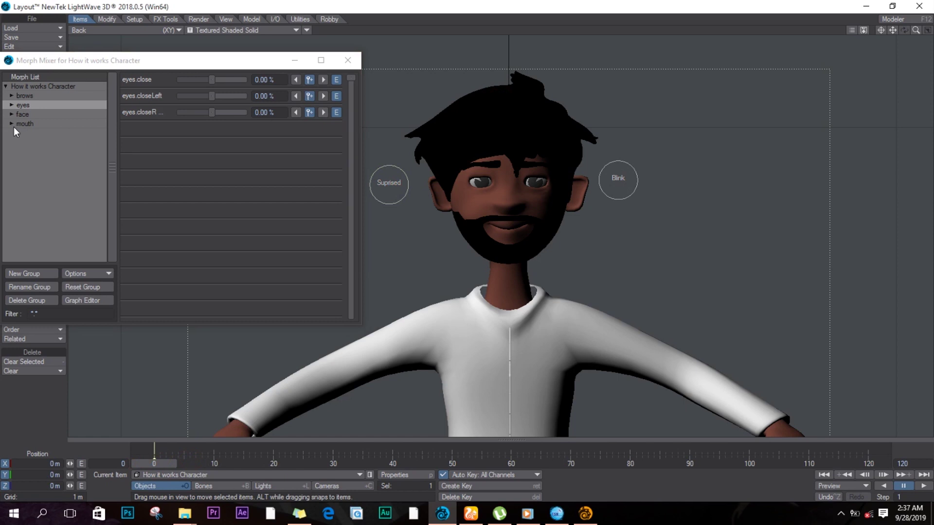
{"action": "left_click", "coordinate": [19, 115]}
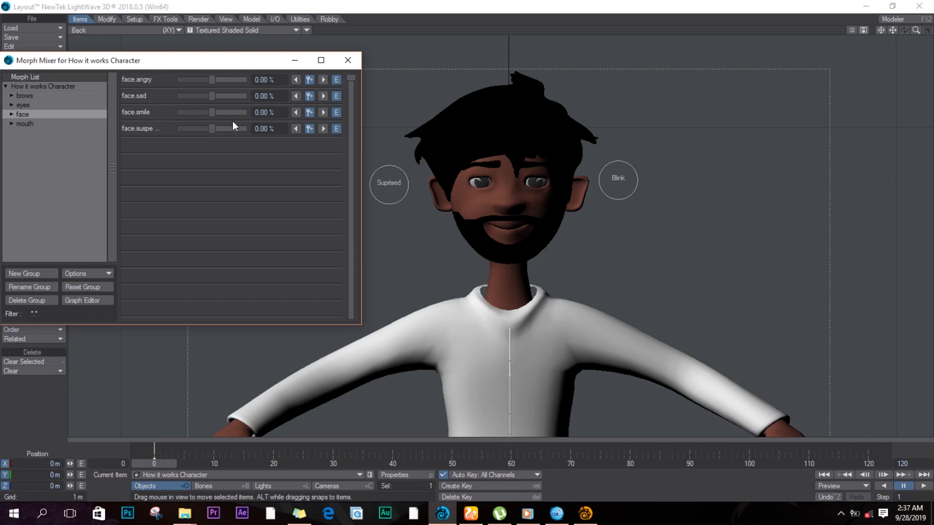
{"action": "left_click", "coordinate": [183, 463]}
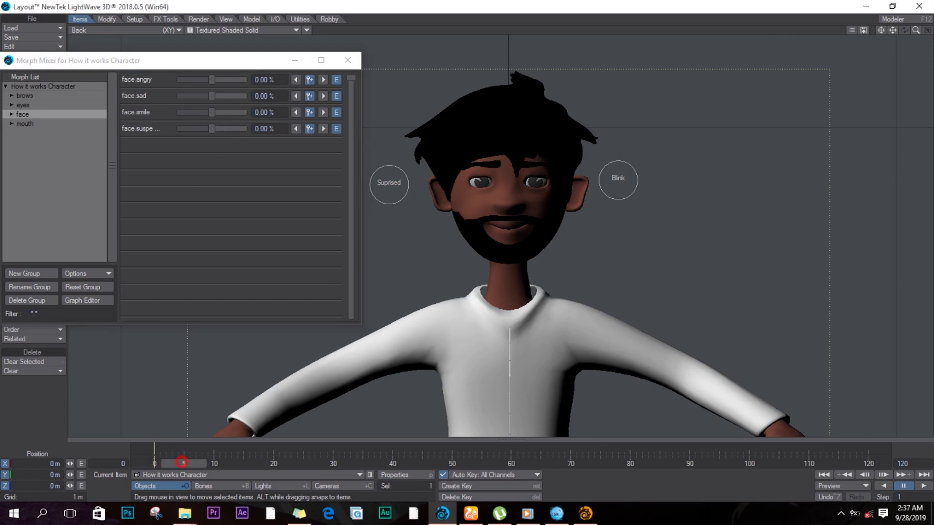
Try face.suspe and face.angry, reset both to 0%, then raise face.suspe to 52%.
{"action": "mouse_move", "coordinate": [231, 130]}
{"action": "left_mouse_down"}
{"action": "mouse_move", "coordinate": [246, 127]}
{"action": "mouse_move", "coordinate": [227, 130]}
{"action": "left_mouse_up"}
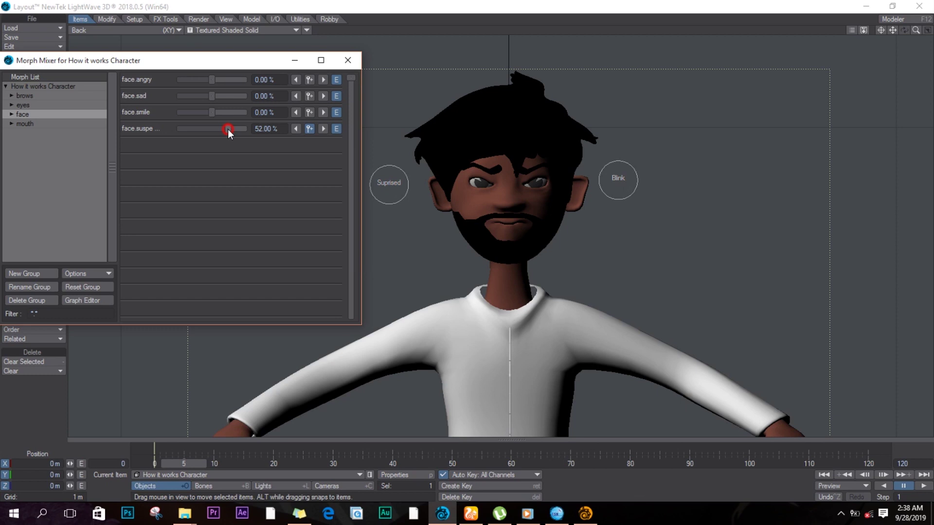
{"action": "left_click", "coordinate": [266, 131]}
{"action": "type", "text": "0"}
{"action": "key", "text": "Return"}
{"action": "left_click_drag", "start_coordinate": [239, 80], "coordinate": [227, 80]}
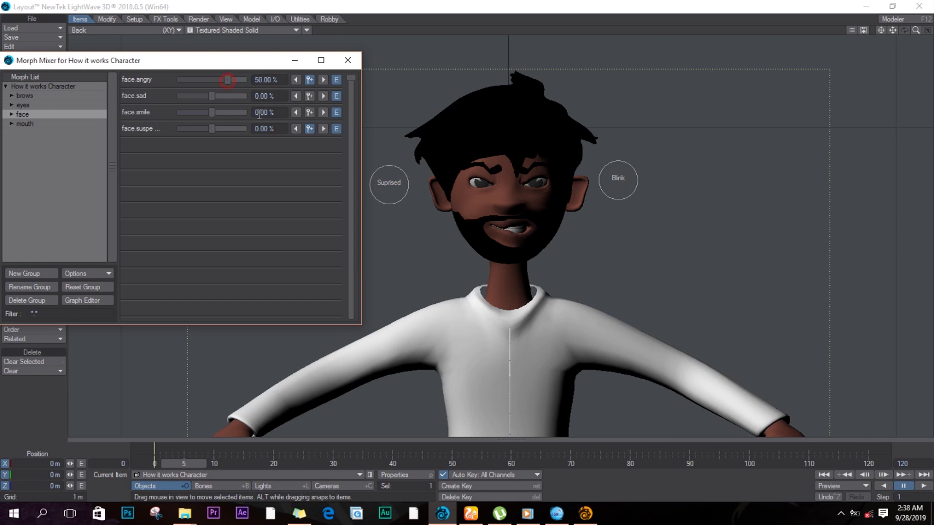
{"action": "left_click", "coordinate": [272, 80]}
{"action": "type", "text": "0"}
{"action": "key", "text": "Return"}
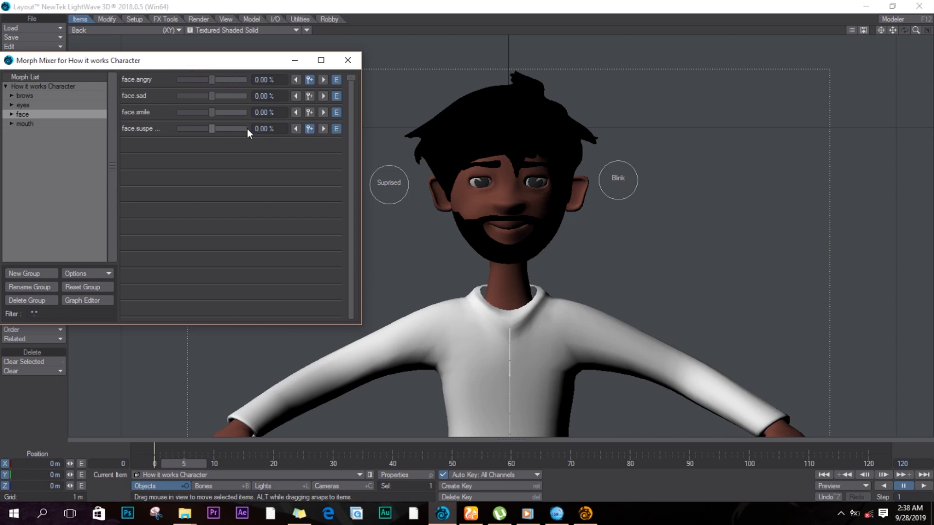
{"action": "left_click_drag", "start_coordinate": [247, 129], "coordinate": [227, 139]}
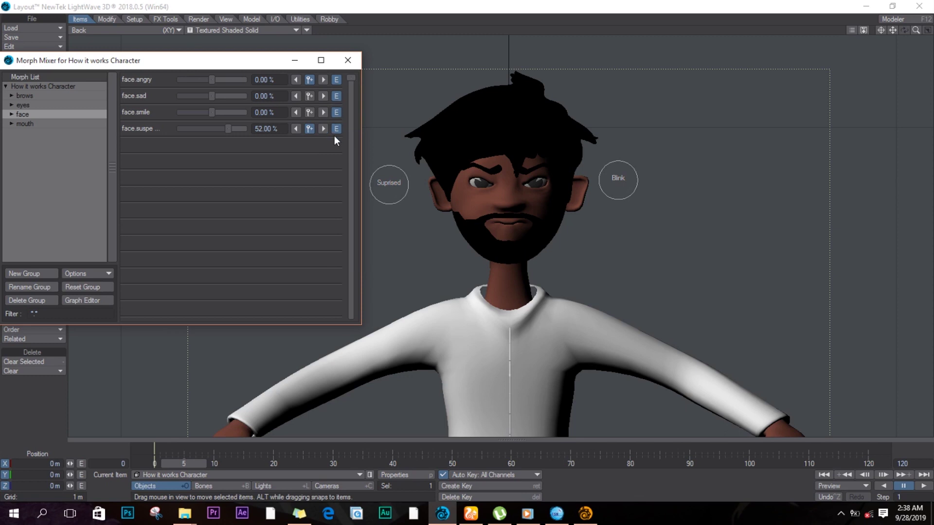
Copy the Cycler modifier from the eyes.close morph's curve.
{"action": "left_click", "coordinate": [22, 105]}
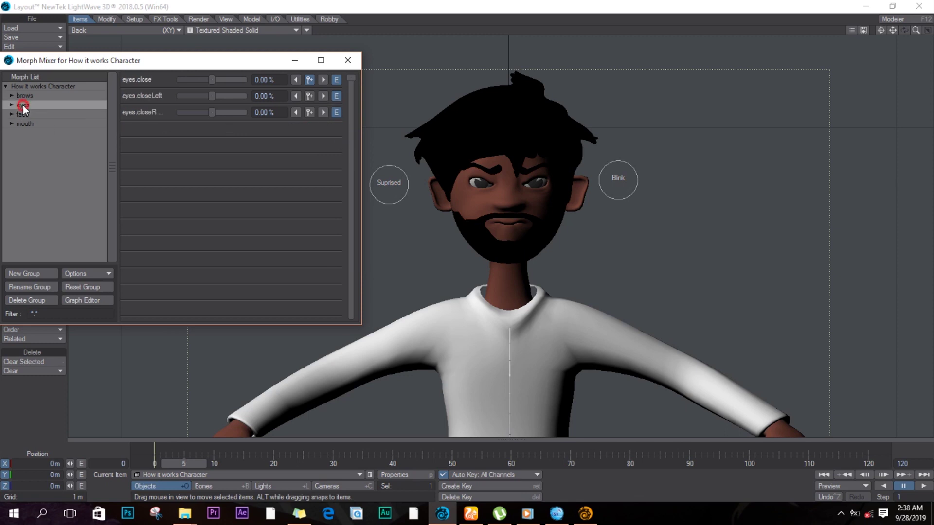
{"action": "left_click", "coordinate": [336, 80]}
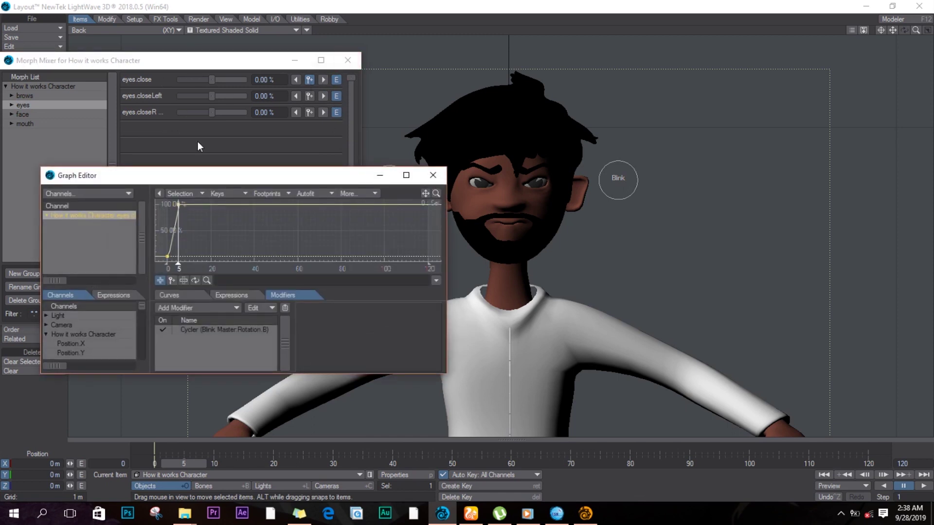
{"action": "left_click", "coordinate": [229, 329]}
{"action": "right_click", "coordinate": [228, 329]}
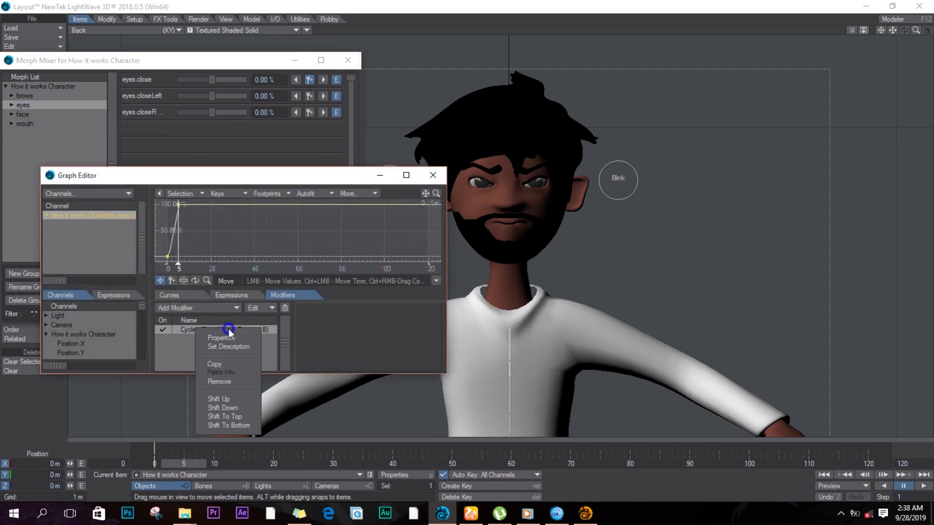
{"action": "left_click", "coordinate": [218, 365]}
{"action": "left_click", "coordinate": [432, 175]}
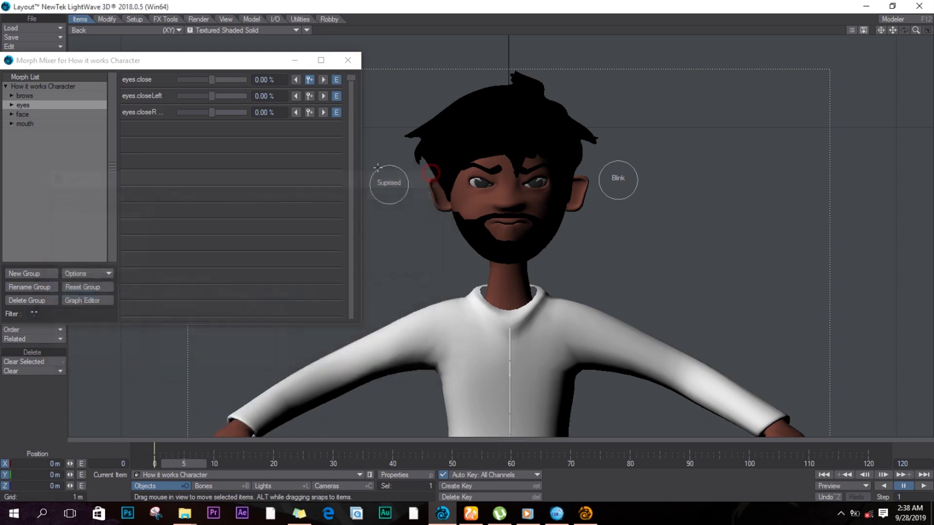
Paste the copied Cycler onto the face.suspe morph's envelope.
{"action": "left_click", "coordinate": [29, 114]}
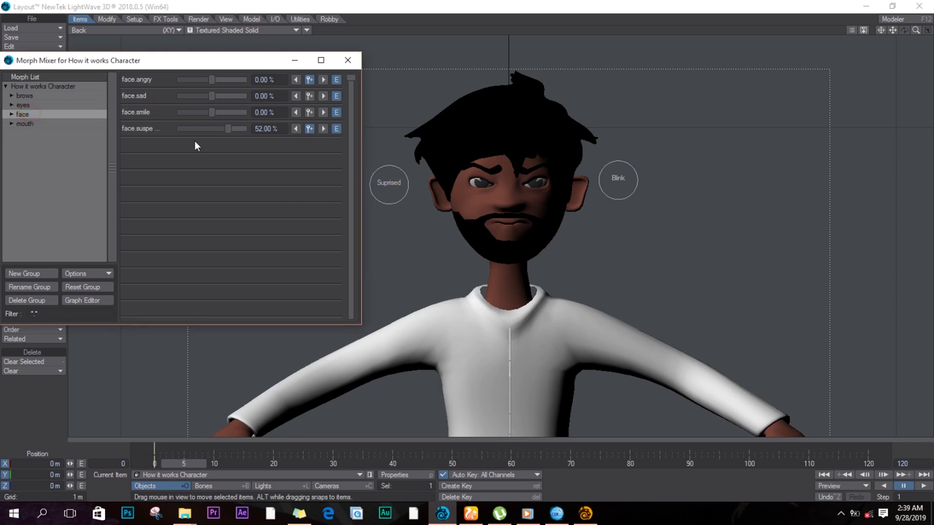
{"action": "left_click", "coordinate": [337, 129]}
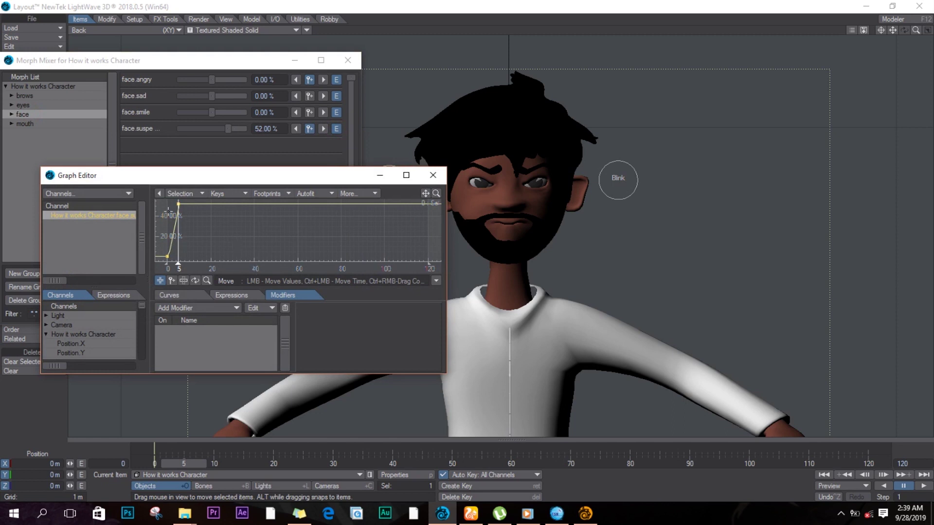
{"action": "right_click", "coordinate": [230, 339]}
{"action": "left_click", "coordinate": [231, 347]}
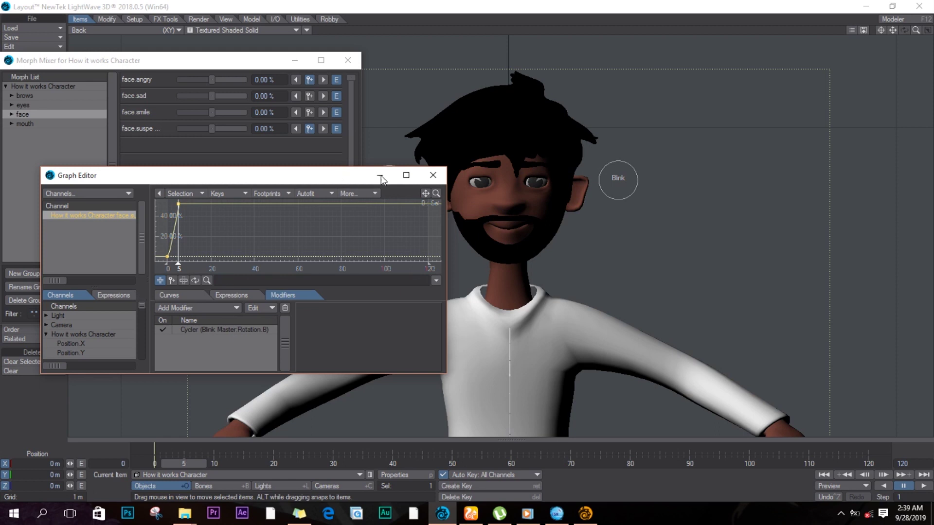
{"action": "left_click_drag", "start_coordinate": [364, 175], "coordinate": [289, 234]}
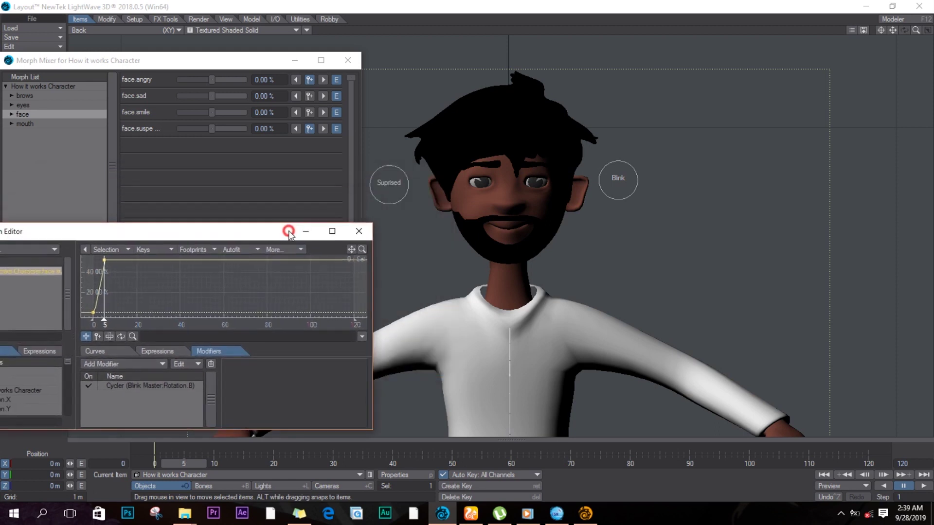
Enable Bank Limits in the Suprised null's Motion Options with Min 0 and Max 90.
{"action": "left_click", "coordinate": [398, 164]}
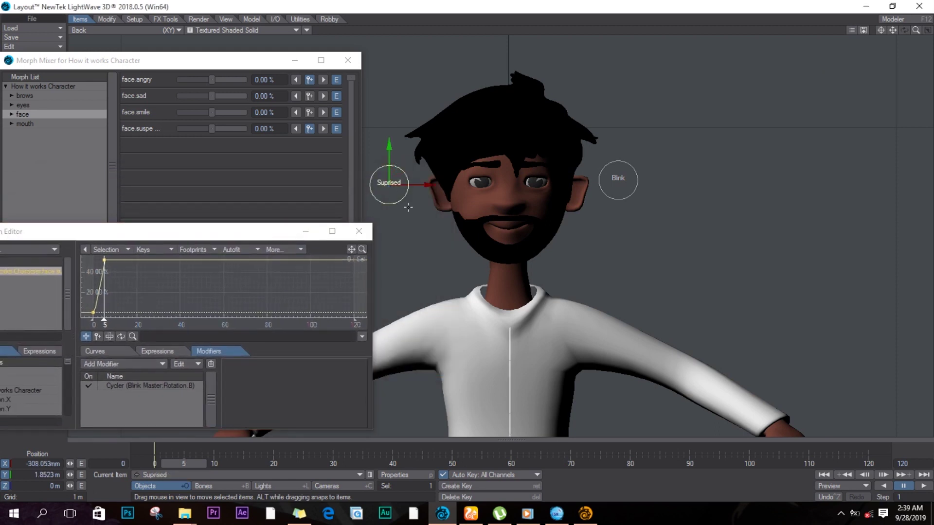
{"action": "key", "text": "m"}
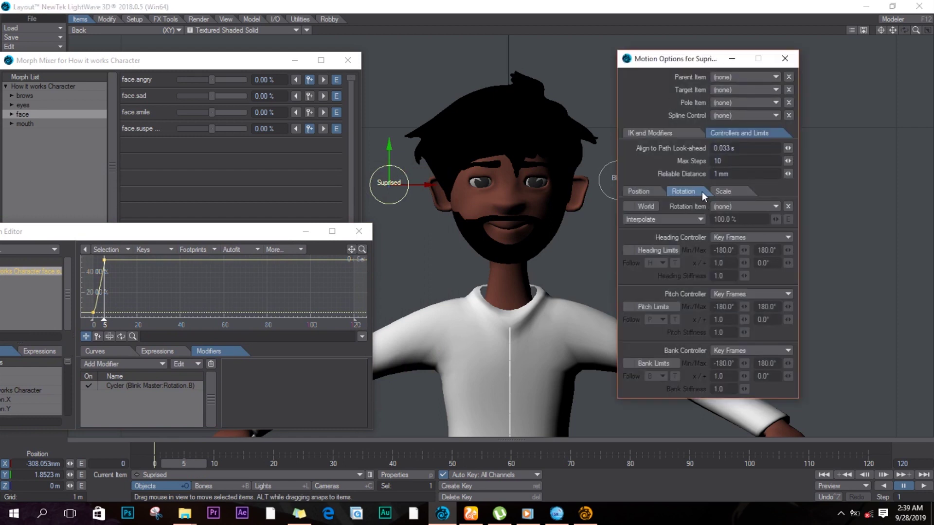
{"action": "left_click", "coordinate": [631, 365]}
{"action": "left_click", "coordinate": [767, 363]}
{"action": "type", "text": "9"}
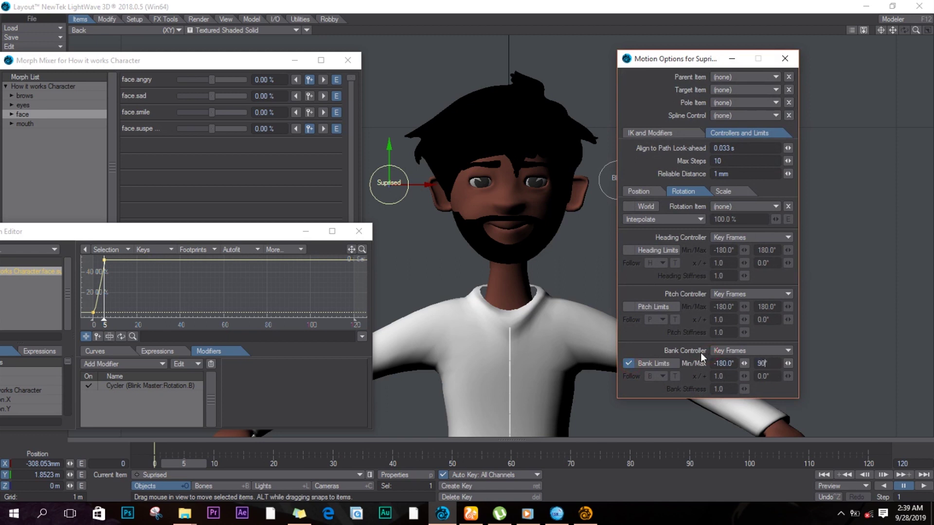
{"action": "left_click_drag", "start_coordinate": [731, 366], "coordinate": [687, 365]}
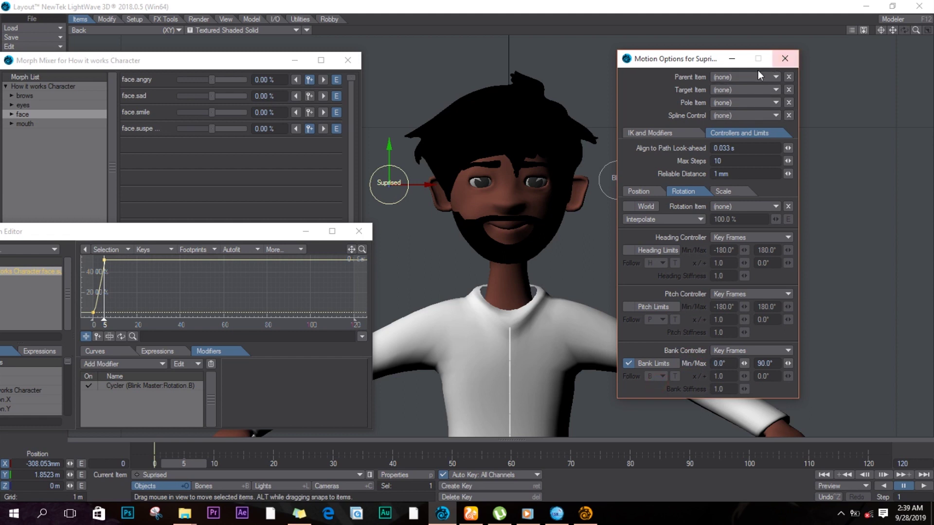
{"action": "left_click", "coordinate": [784, 59]}
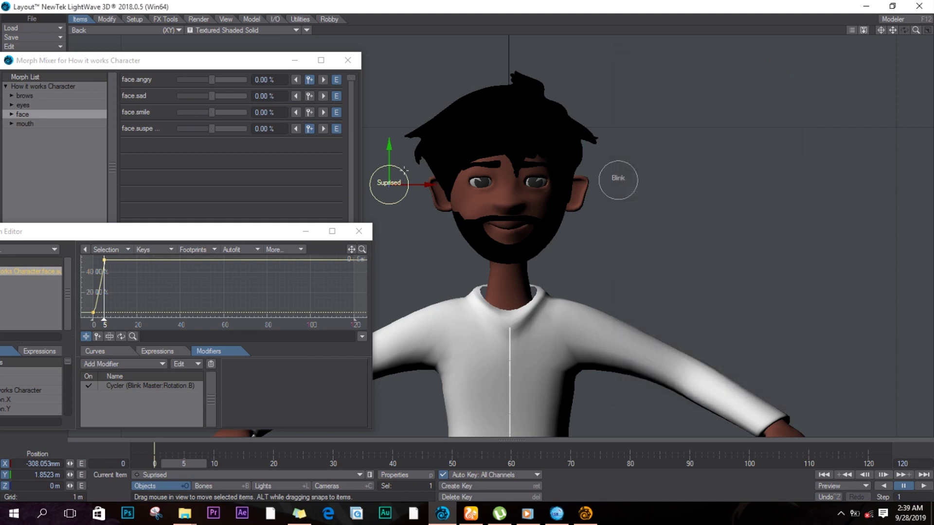
Test-bank the Suprised ring, then undo the rotation.
{"action": "key", "text": "y"}
{"action": "left_click_drag", "start_coordinate": [404, 159], "coordinate": [363, 179]}
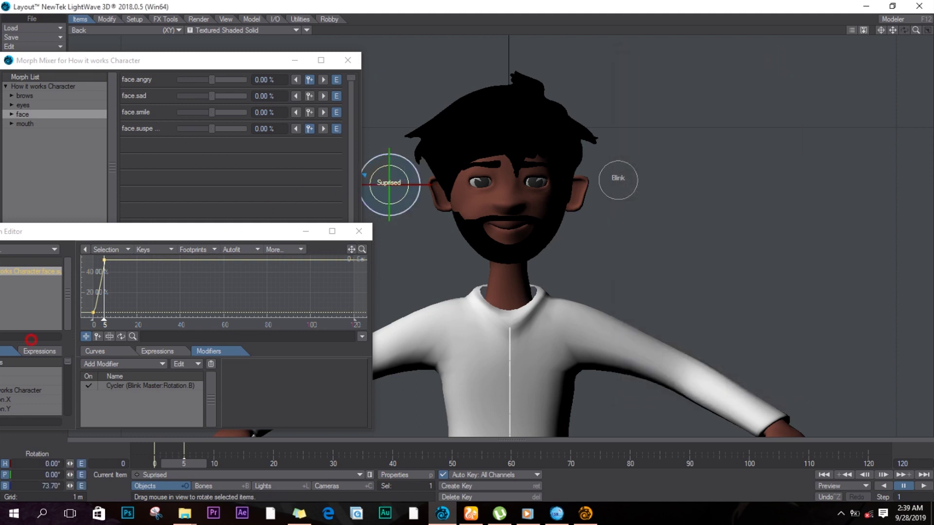
{"action": "key", "text": "ctrl+z"}
Retarget the face.suspe Cycler to Suprised Rotation.B and test it by banking the ring.
{"action": "left_click_drag", "start_coordinate": [229, 241], "coordinate": [239, 224]}
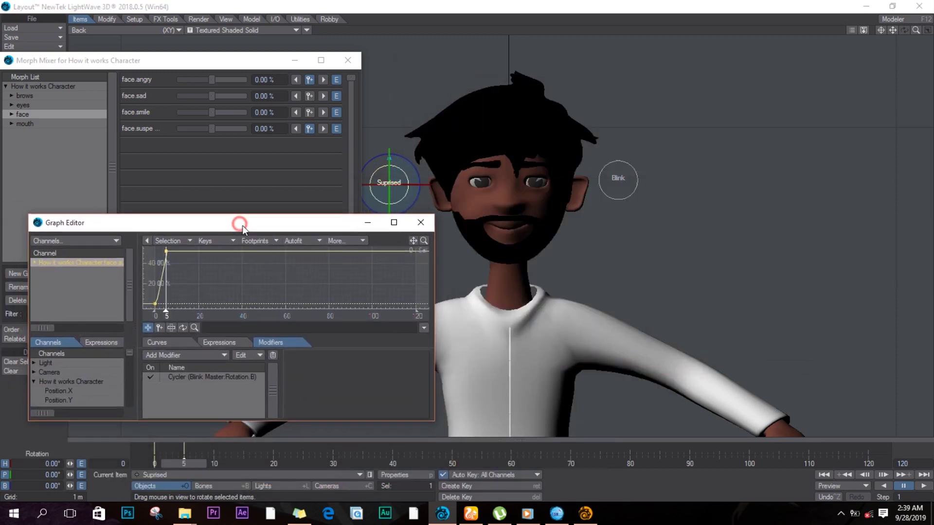
{"action": "double_click", "coordinate": [201, 376]}
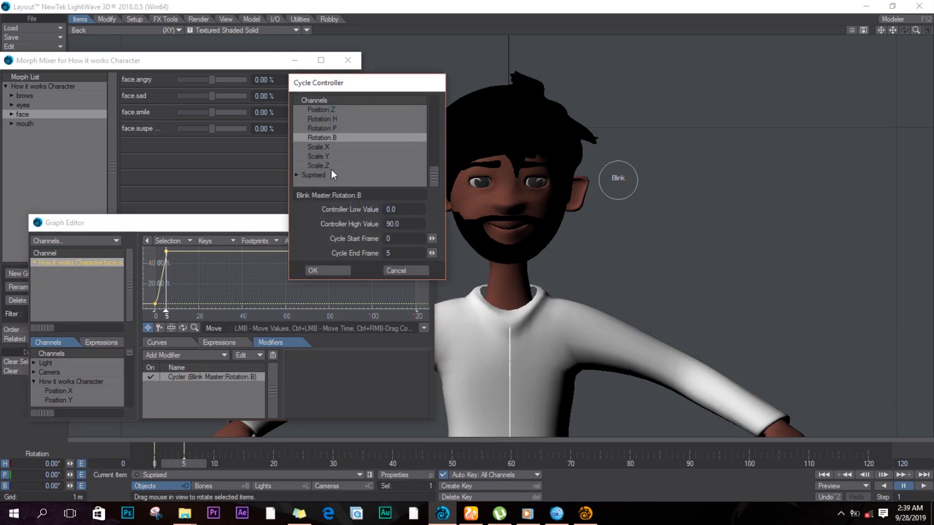
{"action": "left_click", "coordinate": [297, 176]}
{"action": "scroll", "coordinate": [321, 171], "scroll_direction": "down", "scroll_amount": 2}
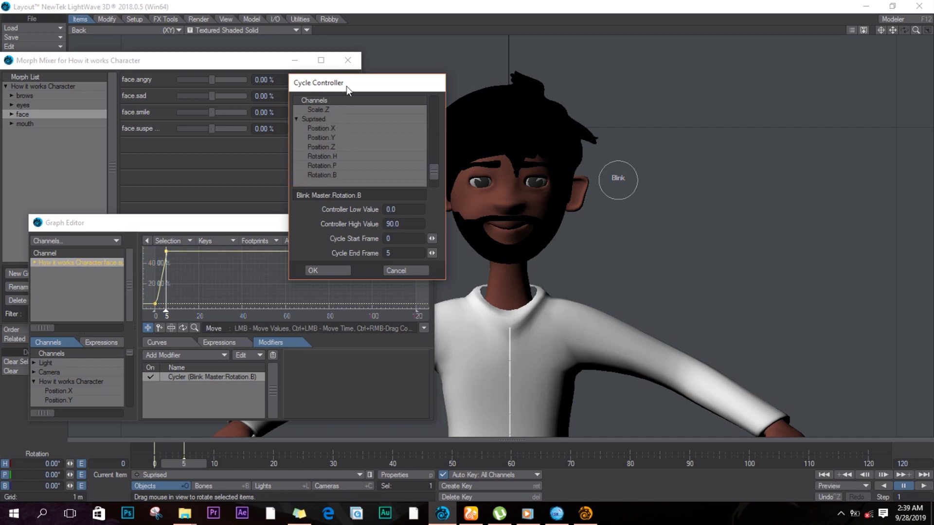
{"action": "left_click_drag", "start_coordinate": [346, 87], "coordinate": [235, 100]}
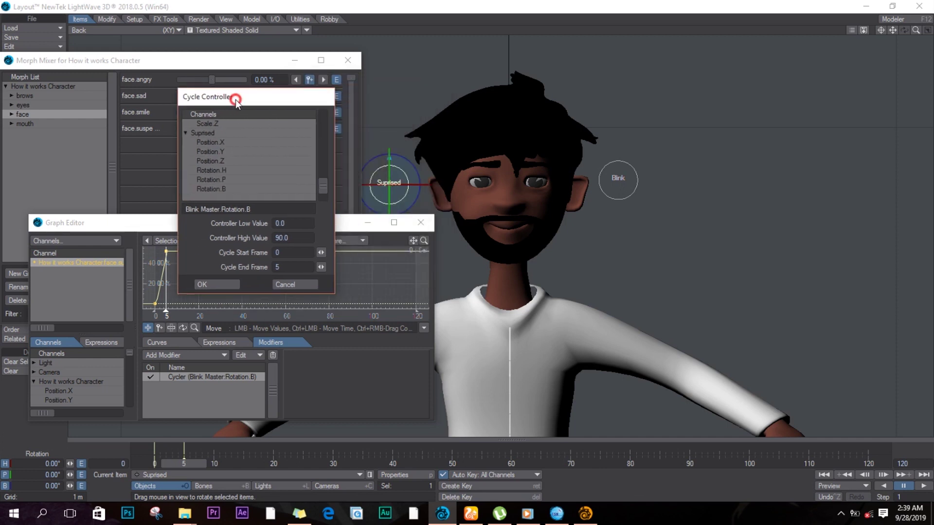
{"action": "left_click", "coordinate": [217, 189]}
{"action": "left_click", "coordinate": [226, 283]}
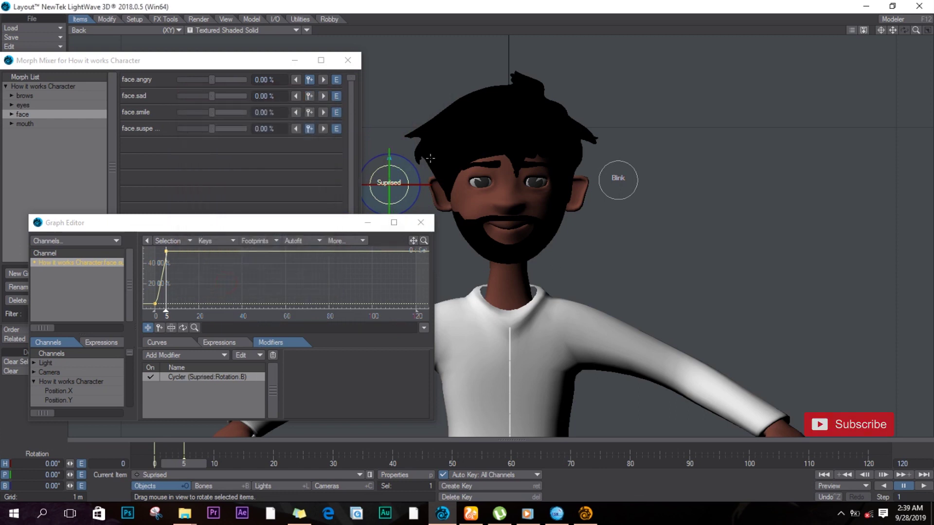
{"action": "right_click_drag", "start_coordinate": [407, 167], "coordinate": [219, 298]}
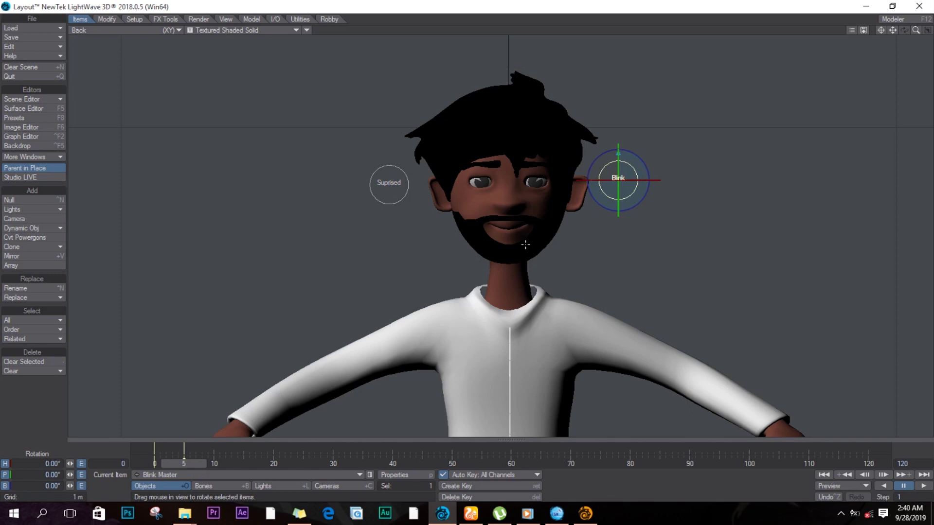
{"action": "left_click_drag", "start_coordinate": [527, 226], "coordinate": [515, 262], "text": "ctrl+alt"}
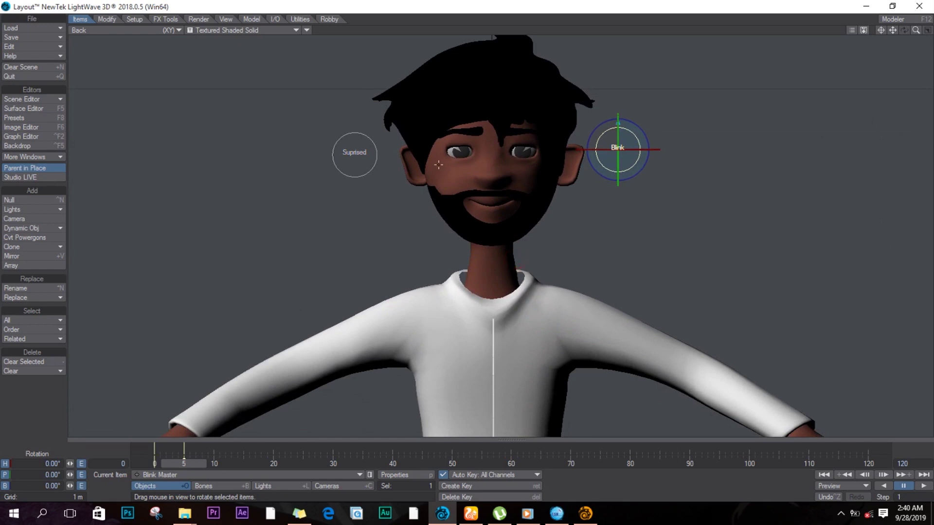
Create a null named Ahh as a 50mm ring on the Z axis.
{"action": "left_click", "coordinate": [19, 200]}
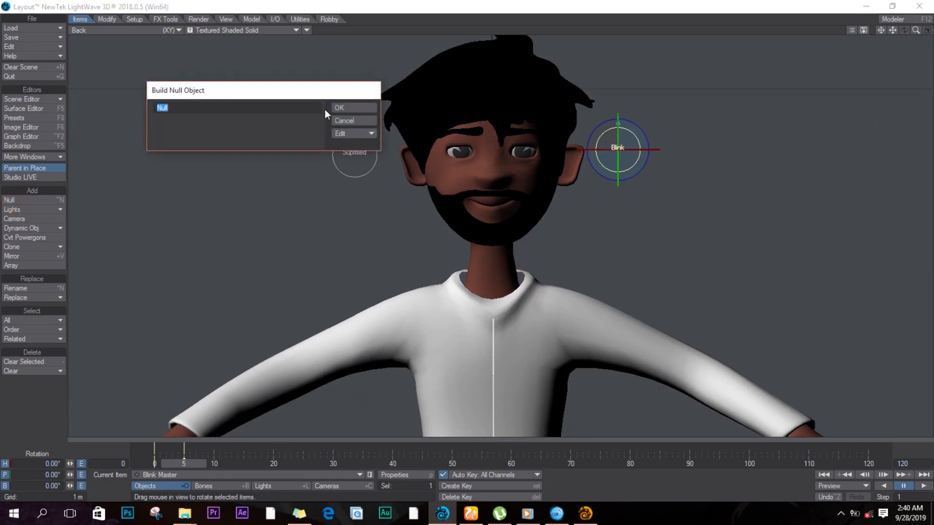
{"action": "type", "text": "Ahh"}
{"action": "left_click", "coordinate": [343, 134]}
{"action": "left_click", "coordinate": [305, 152]}
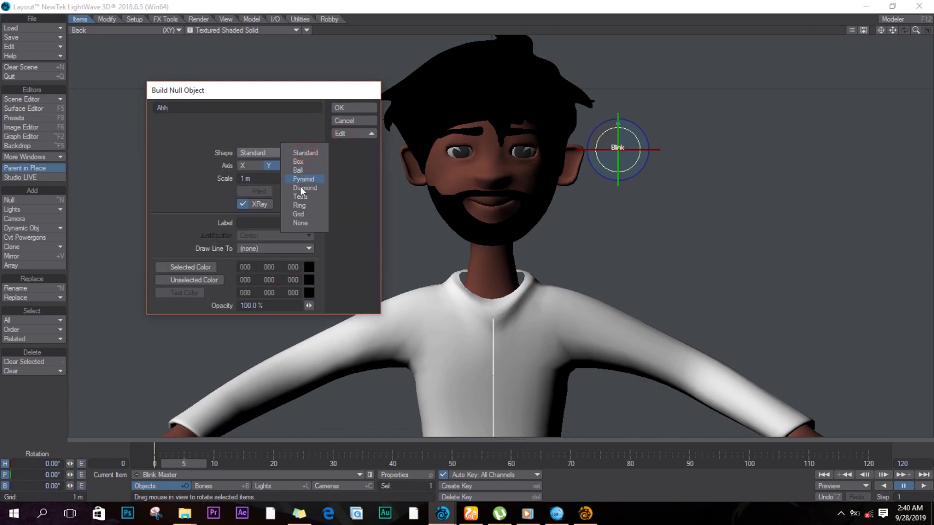
{"action": "left_click", "coordinate": [299, 205]}
{"action": "left_click", "coordinate": [294, 165]}
{"action": "left_click", "coordinate": [240, 179]}
{"action": "left_click", "coordinate": [112, 174]}
{"action": "type", "text": "50mm"}
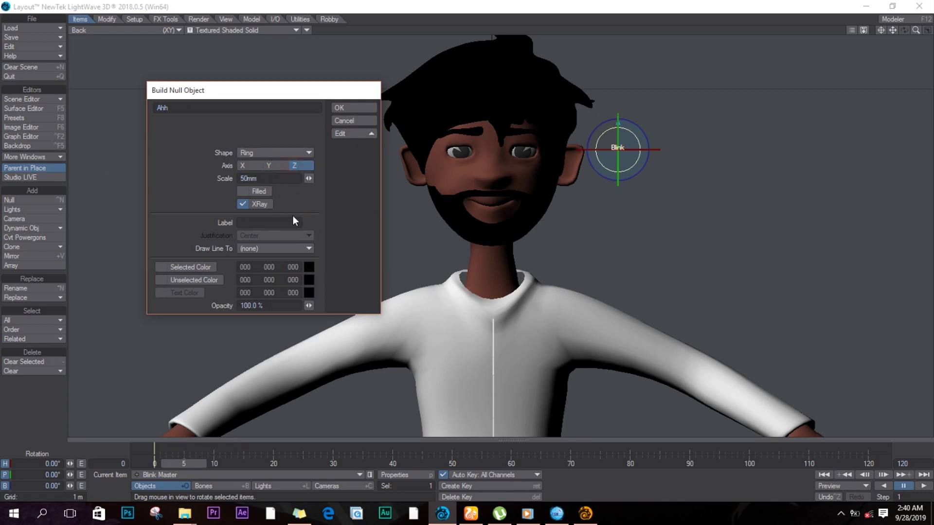
{"action": "left_click", "coordinate": [256, 224]}
{"action": "left_click", "coordinate": [349, 109]}
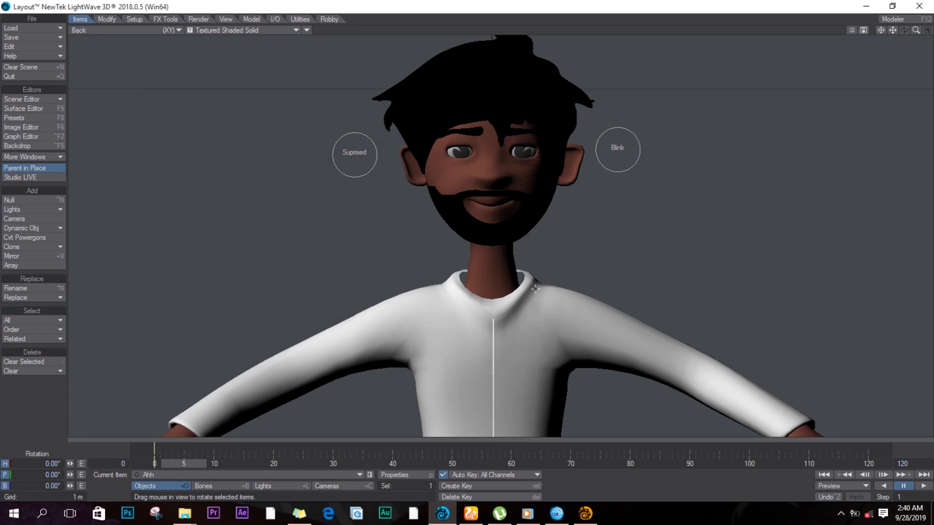
Move the Ahh ring below the Suprised control and select the character mesh.
{"action": "key", "text": "t"}
{"action": "left_click_drag", "start_coordinate": [532, 362], "coordinate": [360, 4]}
{"action": "left_click", "coordinate": [531, 360]}
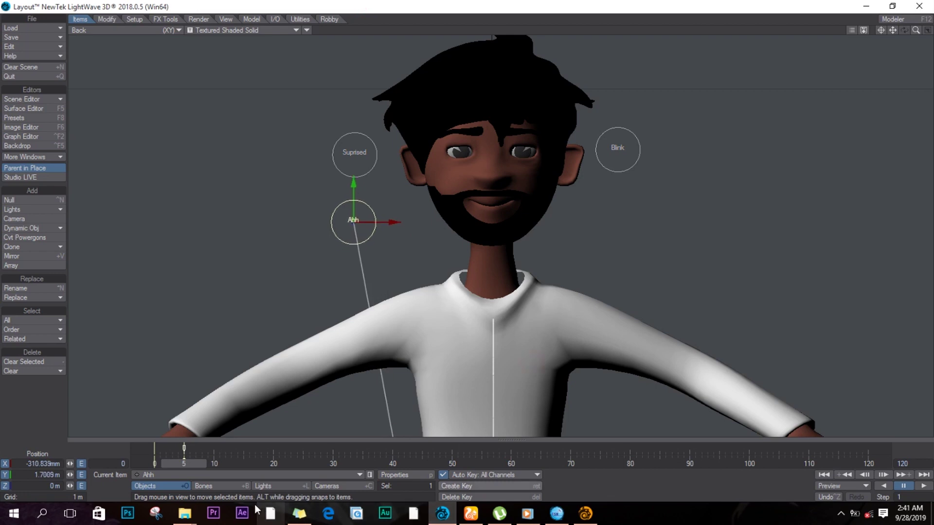
{"action": "left_click", "coordinate": [185, 449]}
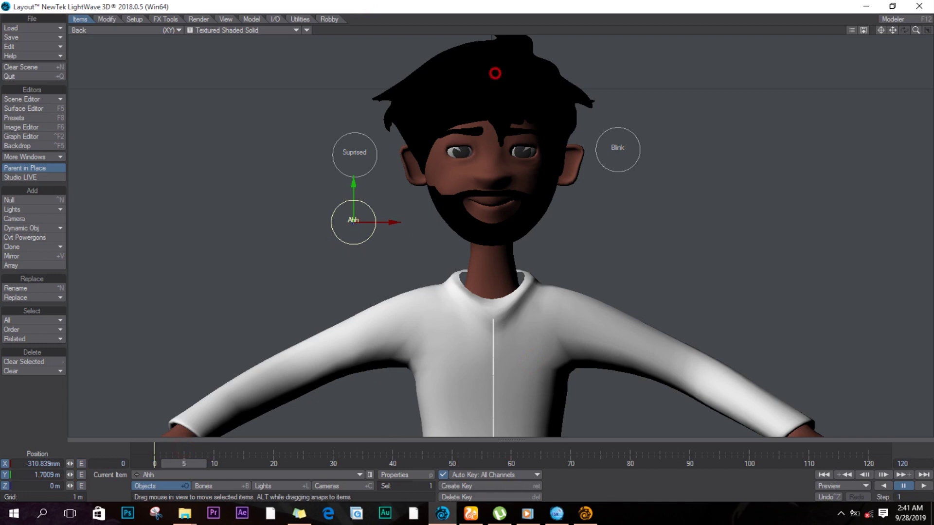
{"action": "left_click", "coordinate": [471, 48]}
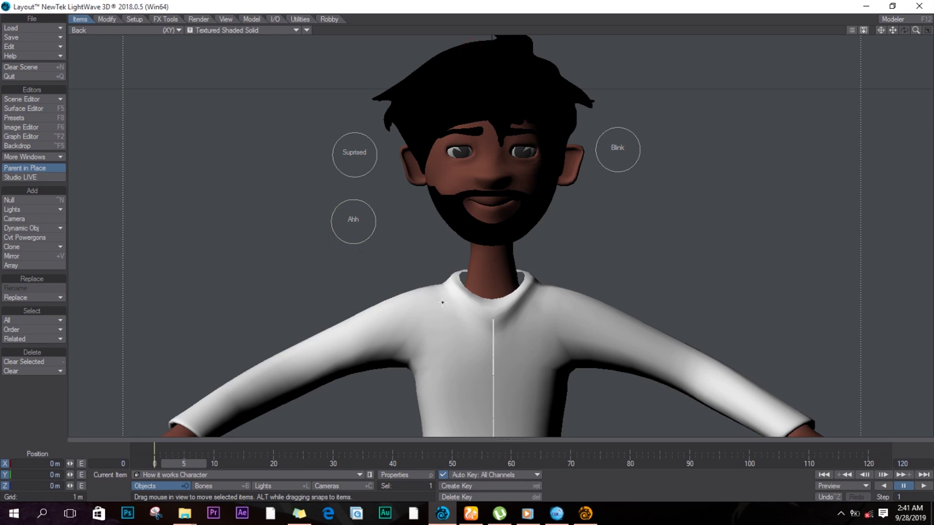
Open the character's Morph Mixer and show the mouth morph sliders.
{"action": "key", "text": "p"}
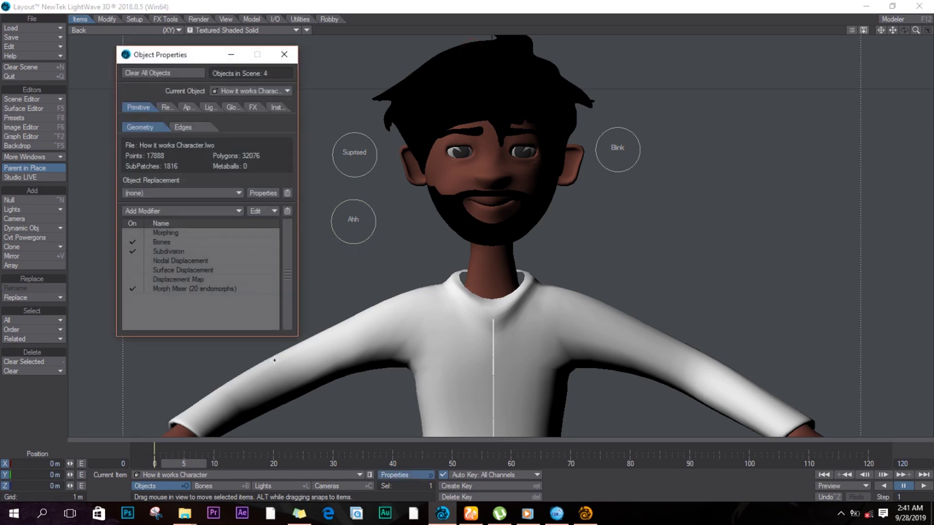
{"action": "left_click", "coordinate": [185, 289]}
{"action": "double_click", "coordinate": [186, 289]}
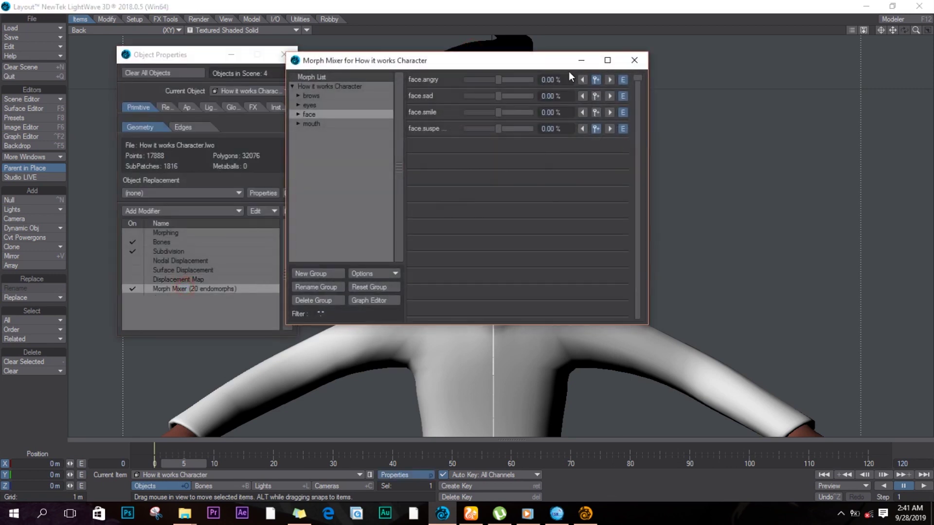
{"action": "left_click", "coordinate": [311, 123]}
{"action": "left_click_drag", "start_coordinate": [509, 61], "coordinate": [778, 75]}
Paste a Cycler onto mouth.Ah driven by Ahh Rotation.B, 0–90 over frames 0–5.
{"action": "left_click", "coordinate": [871, 96]}
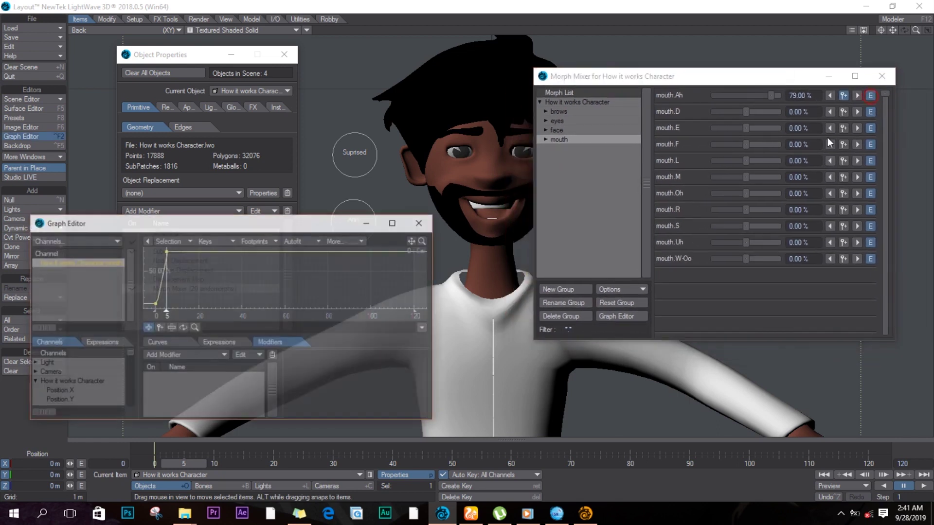
{"action": "right_click", "coordinate": [213, 385]}
{"action": "left_click", "coordinate": [213, 391]}
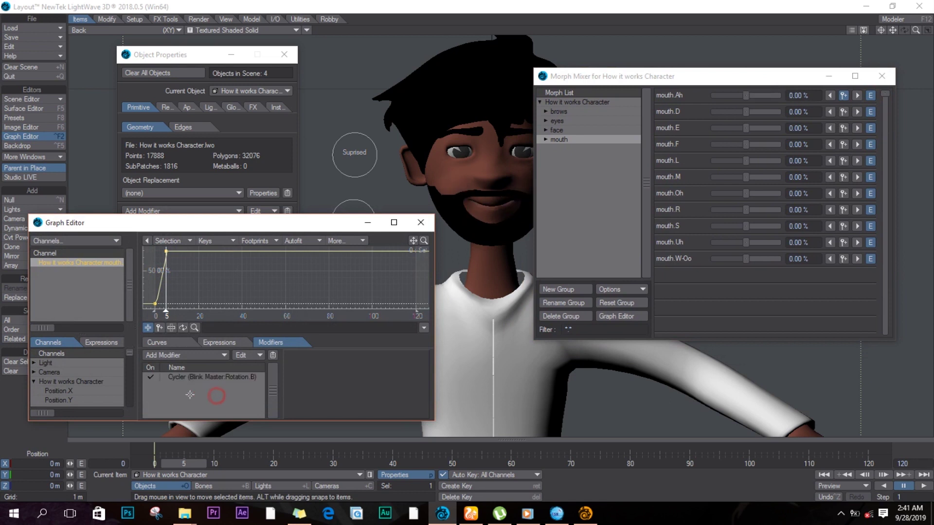
{"action": "double_click", "coordinate": [198, 377]}
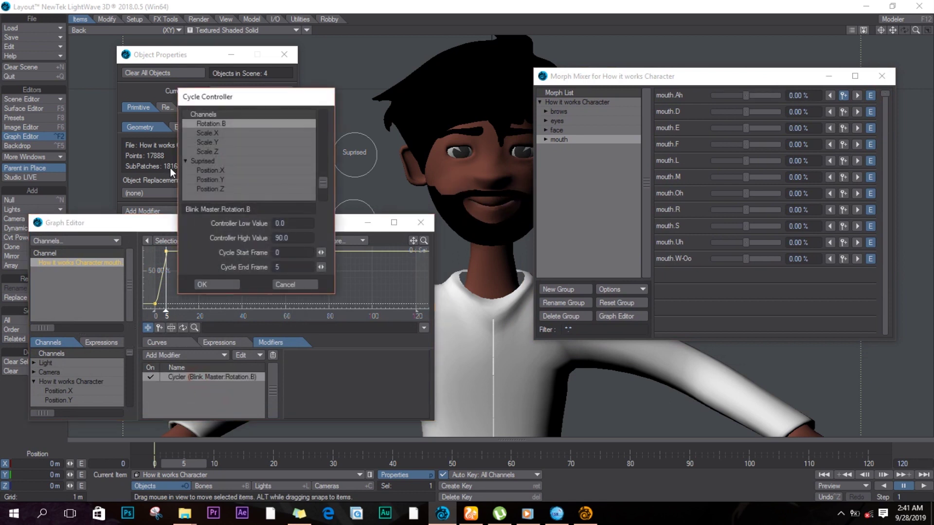
{"action": "left_click", "coordinate": [186, 161]}
{"action": "left_click", "coordinate": [186, 189]}
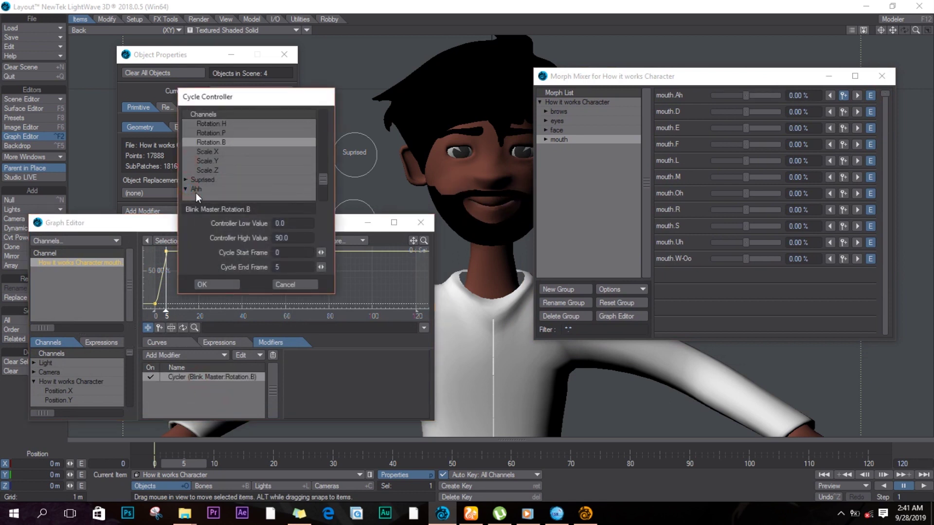
{"action": "scroll", "coordinate": [196, 191], "scroll_direction": "down", "scroll_amount": 3}
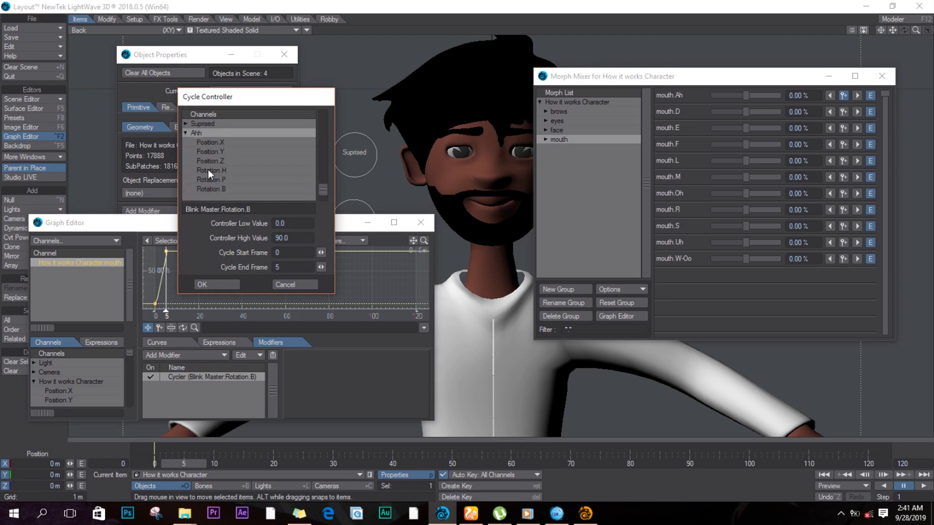
{"action": "left_click", "coordinate": [219, 189]}
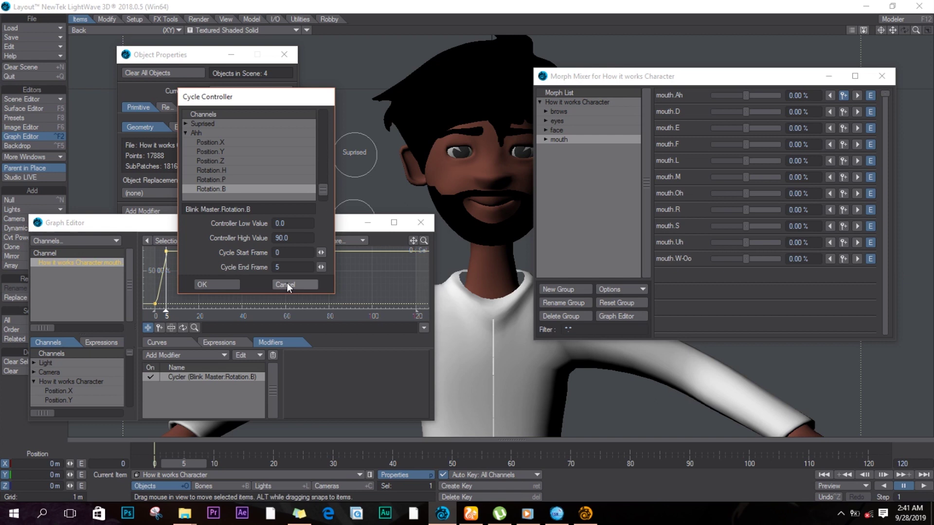
{"action": "left_click", "coordinate": [232, 285]}
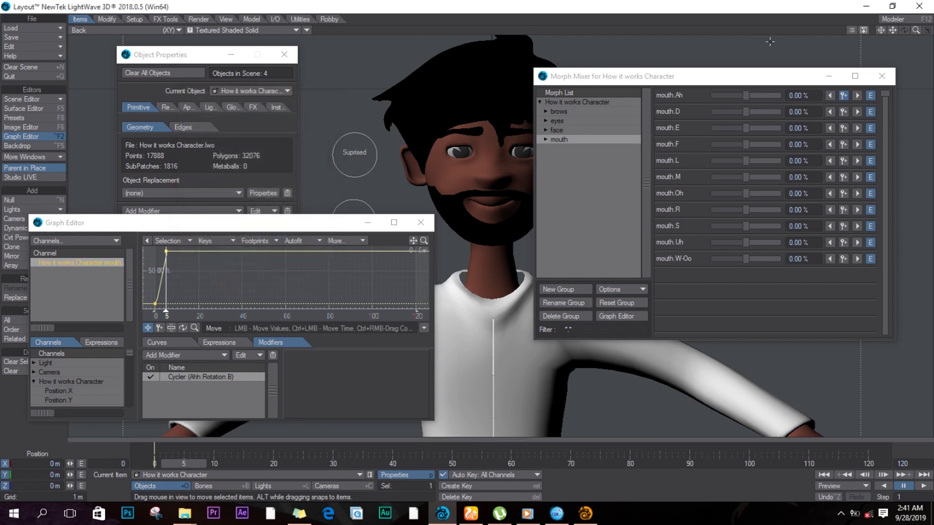
{"action": "left_click", "coordinate": [420, 223]}
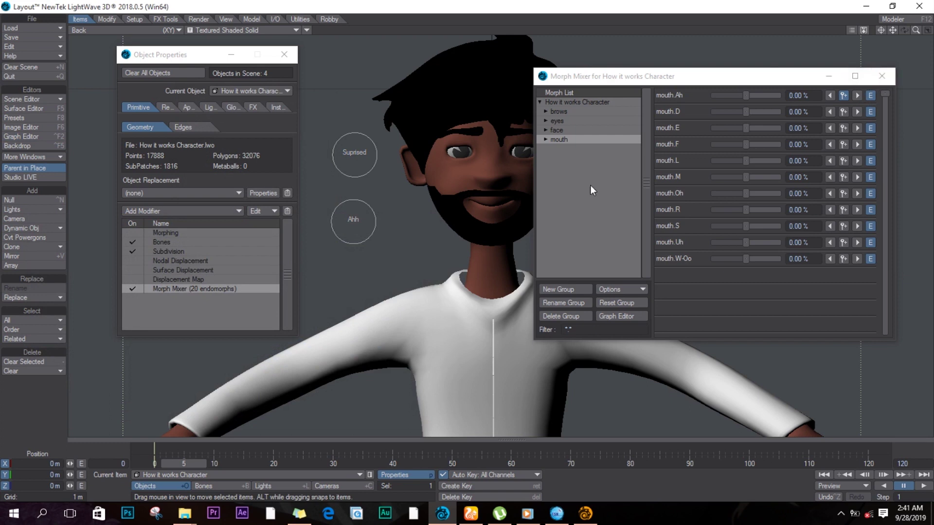
Test-bank the Ahh controller to open the mouth, then undo it.
{"action": "left_click", "coordinate": [363, 202]}
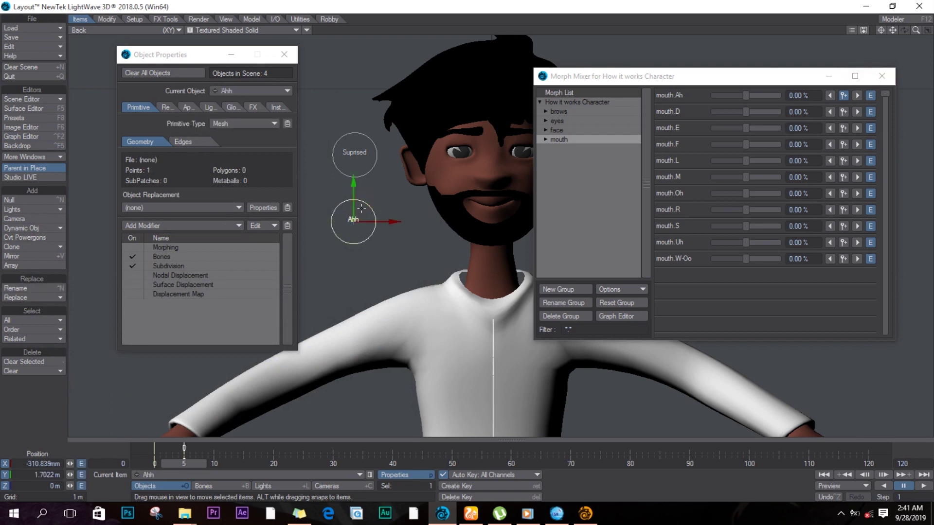
{"action": "key", "text": "y"}
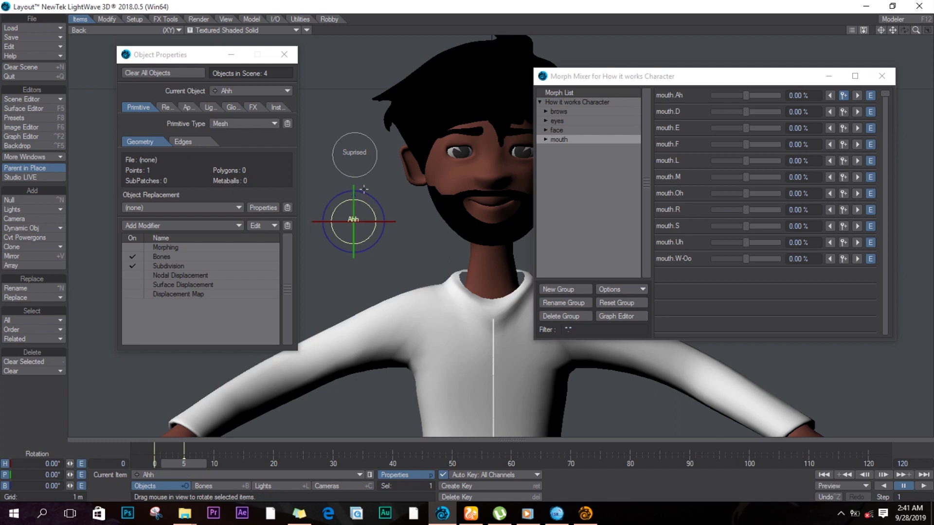
{"action": "left_click_drag", "start_coordinate": [361, 190], "coordinate": [366, 190]}
{"action": "key", "text": "ctrl+z"}
Limit Ahh's bank rotation to Min 0 and Max 90, then minimize the Morph Mixer.
{"action": "key", "text": "m"}
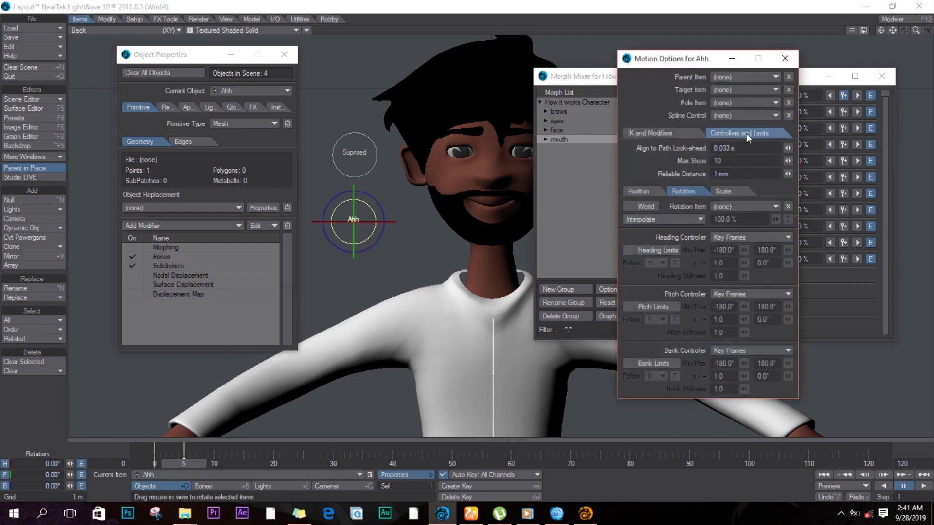
{"action": "left_click", "coordinate": [629, 365]}
{"action": "left_click", "coordinate": [724, 364]}
{"action": "type", "text": "0"}
{"action": "left_click", "coordinate": [778, 364]}
{"action": "type", "text": "90"}
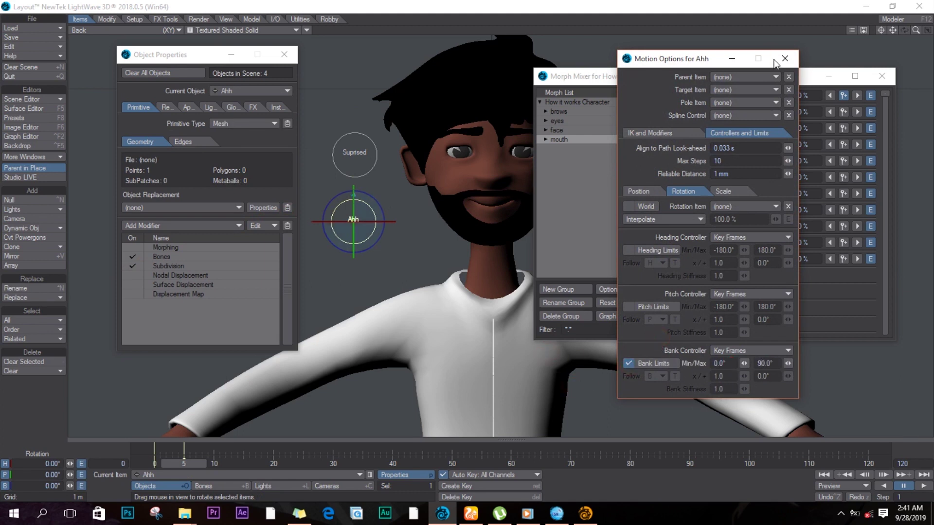
{"action": "left_click", "coordinate": [784, 58]}
{"action": "left_click", "coordinate": [828, 76]}
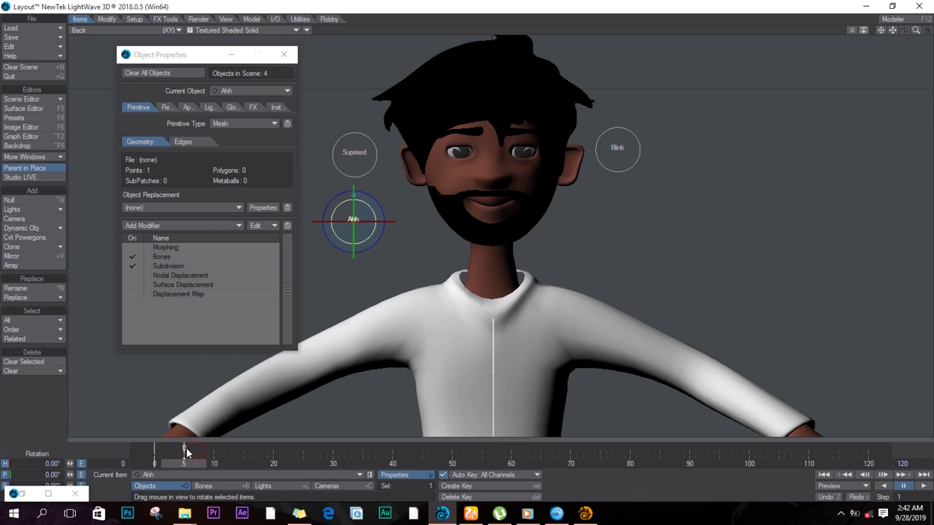
At frame 0, bank Ahh to open the mouth and Suprised 90° to furrow the brows.
{"action": "left_click", "coordinate": [69, 464]}
{"action": "left_click_drag", "start_coordinate": [190, 460], "coordinate": [149, 462]}
{"action": "left_click_drag", "start_coordinate": [367, 187], "coordinate": [336, 244]}
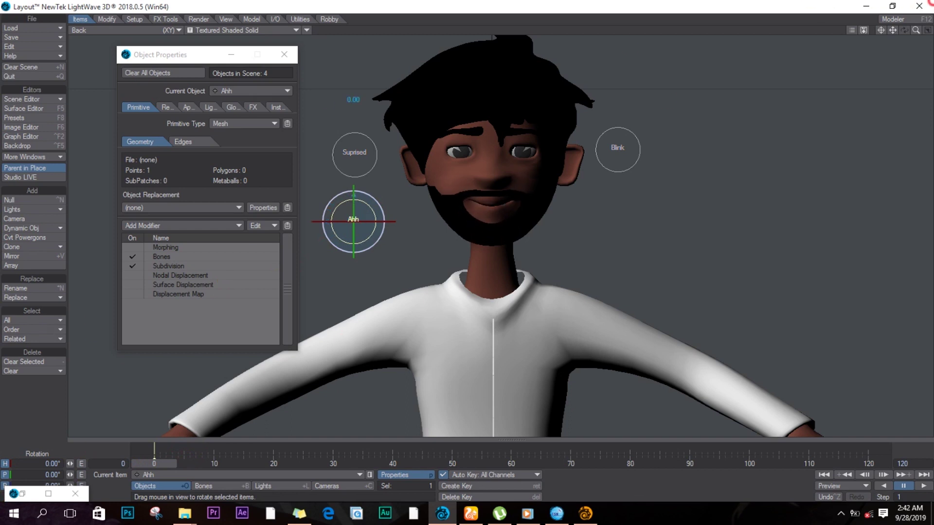
{"action": "left_click", "coordinate": [357, 144]}
{"action": "left_click_drag", "start_coordinate": [370, 132], "coordinate": [135, 367]}
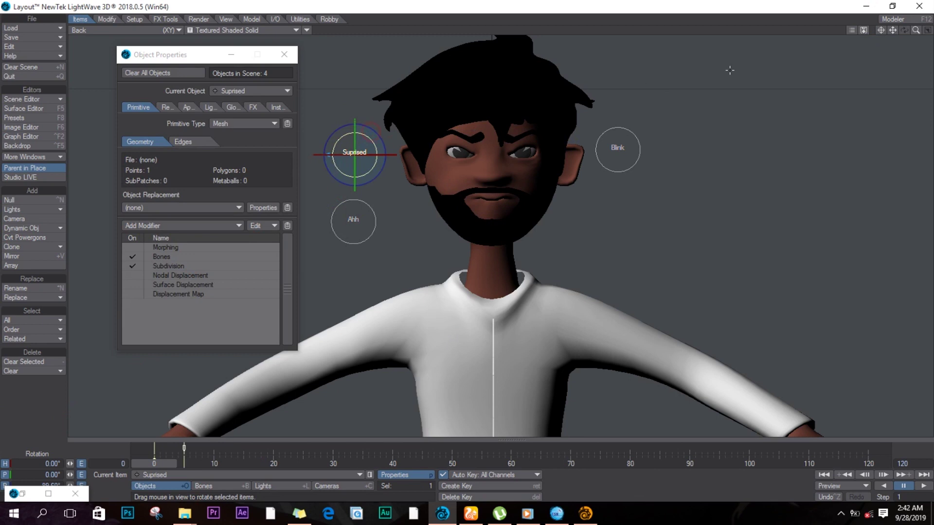
Bank Blink to close the eyes, then undo it.
{"action": "left_click", "coordinate": [620, 128]}
{"action": "left_click_drag", "start_coordinate": [620, 128], "coordinate": [779, 3]}
{"action": "key", "text": "ctrl+z"}
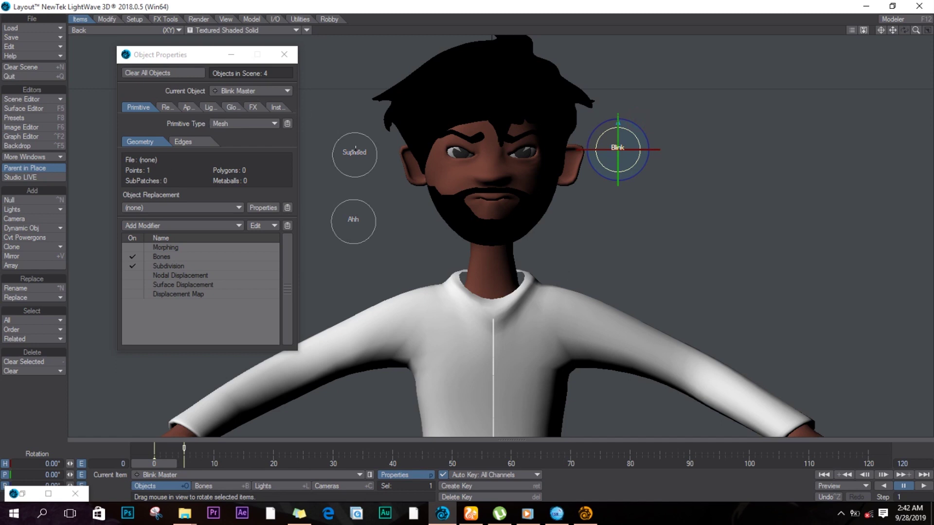
Select the Ahh controller and bring up the Setup rigging tools.
{"action": "left_click", "coordinate": [382, 135]}
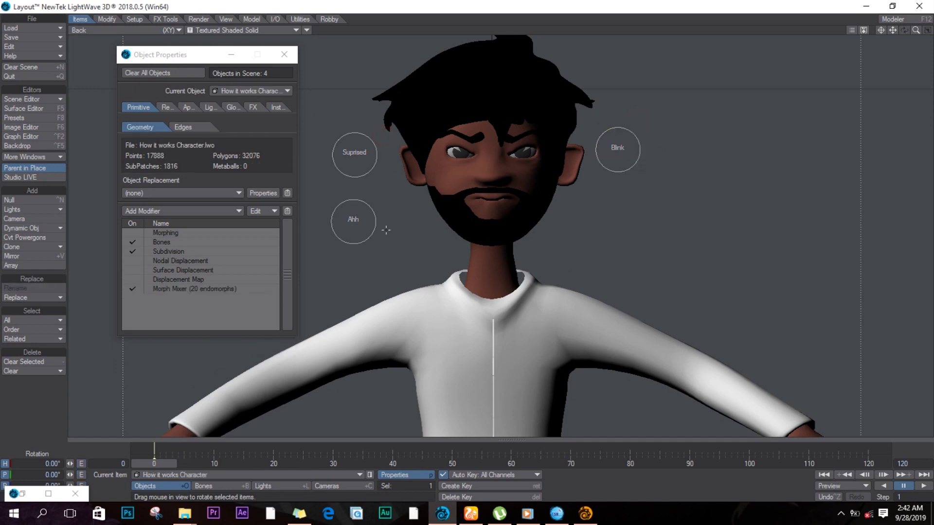
{"action": "left_click", "coordinate": [370, 208]}
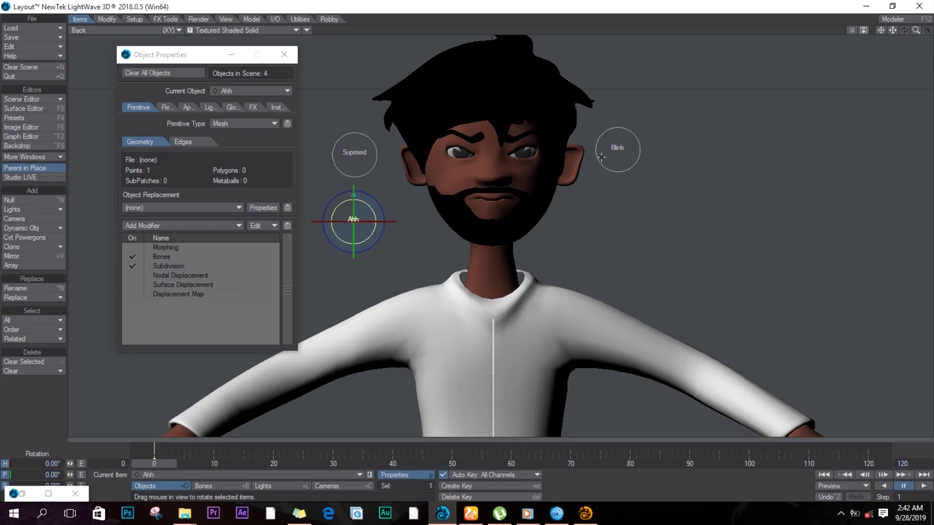
{"action": "scroll", "coordinate": [601, 148], "scroll_direction": "down", "scroll_amount": 5}
{"action": "scroll", "coordinate": [547, 201], "scroll_direction": "up", "scroll_amount": 5}
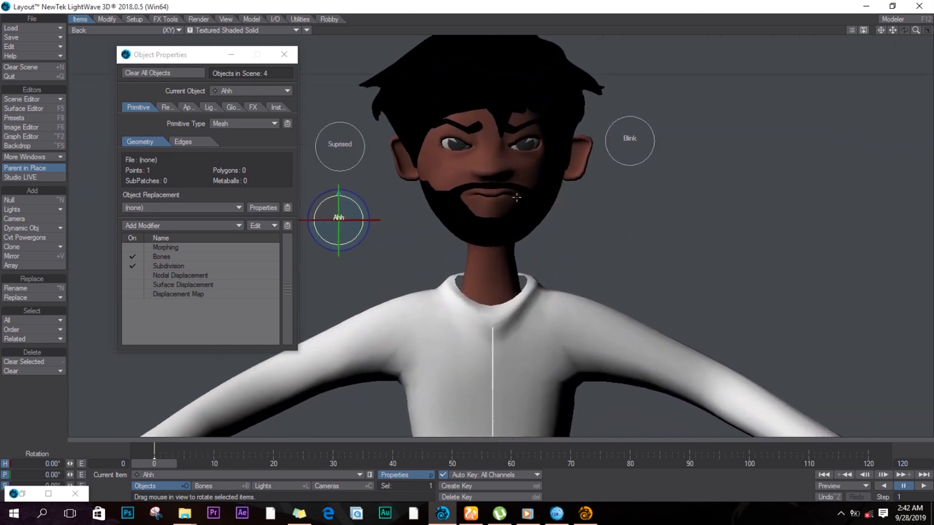
{"action": "scroll", "coordinate": [523, 200], "scroll_direction": "down", "scroll_amount": 3}
{"action": "scroll", "coordinate": [502, 198], "scroll_direction": "up", "scroll_amount": 3}
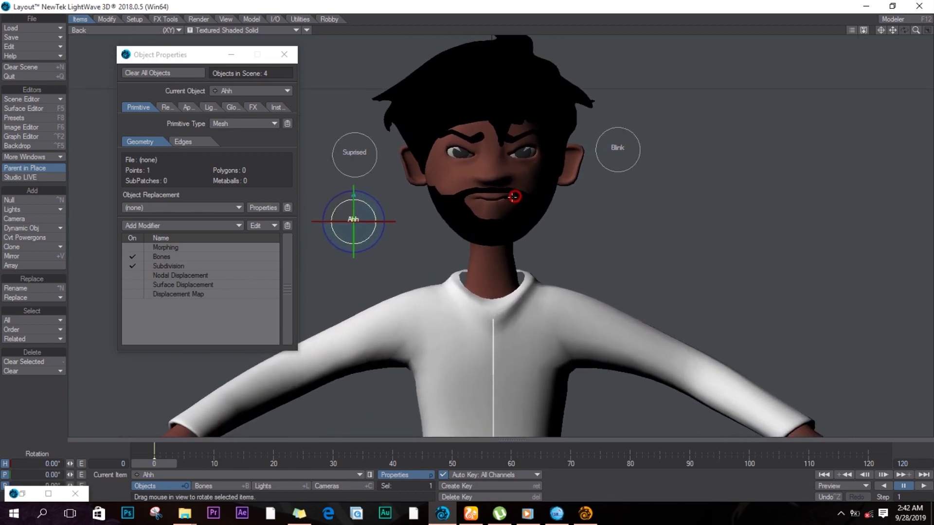
{"action": "left_click", "coordinate": [140, 19]}
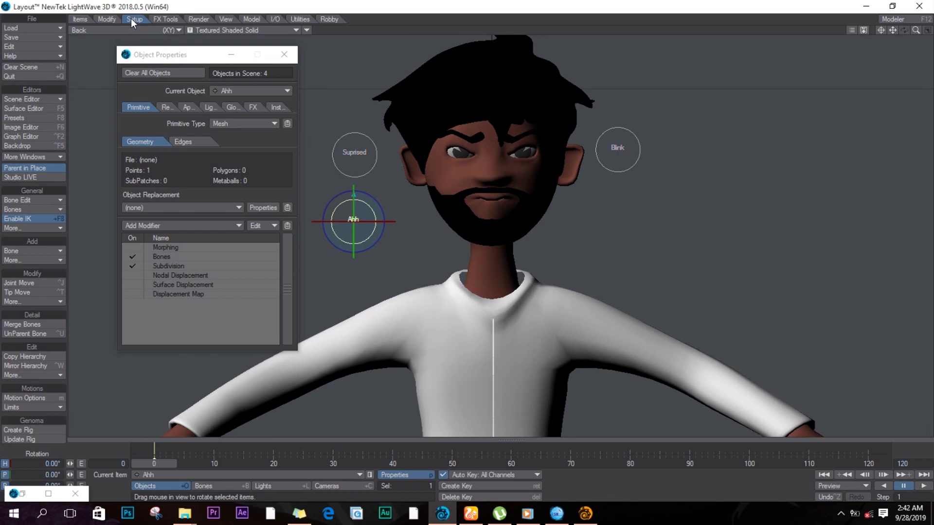
Convert the character's skelegons into 69 bones and test-tilt the Head bone, undoing it.
{"action": "left_click", "coordinate": [470, 127]}
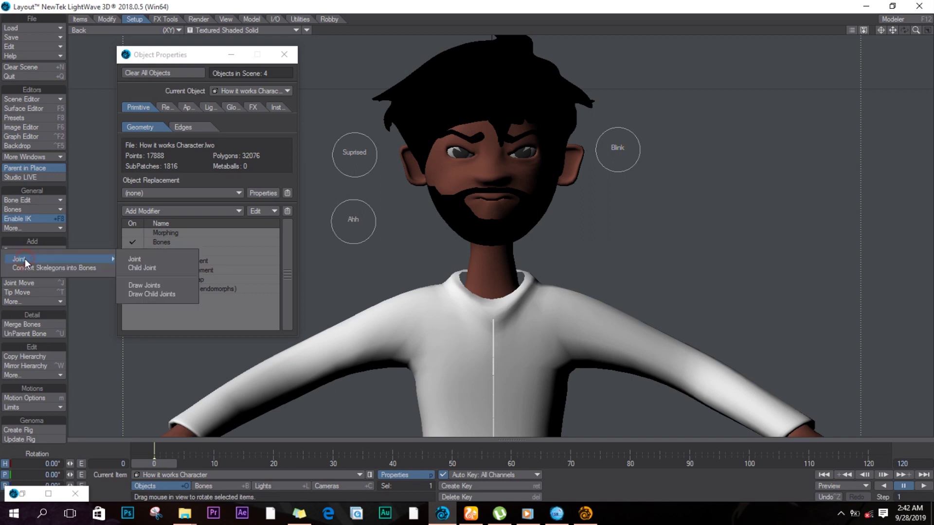
{"action": "left_click", "coordinate": [26, 269]}
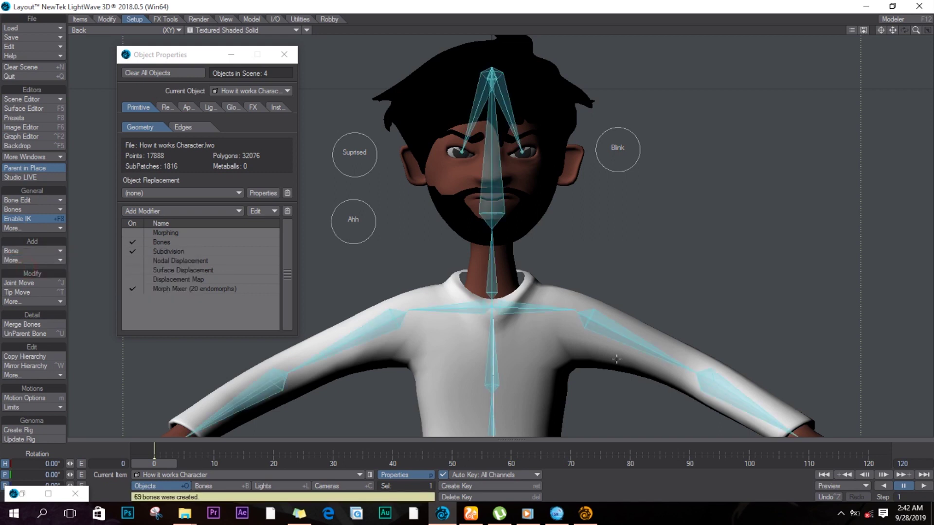
{"action": "left_click", "coordinate": [494, 221]}
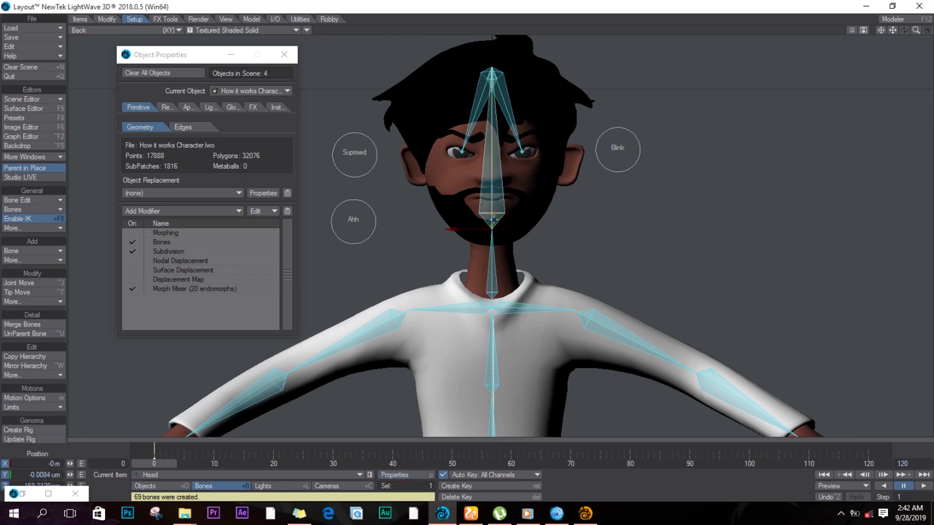
{"action": "key", "text": "y"}
{"action": "left_click_drag", "start_coordinate": [493, 221], "coordinate": [438, 265]}
{"action": "key", "text": "ctrl+z"}
Test the Neck and Head bones' rotation, undoing the neck change.
{"action": "left_click", "coordinate": [491, 288]}
{"action": "key", "text": "ctrl+z"}
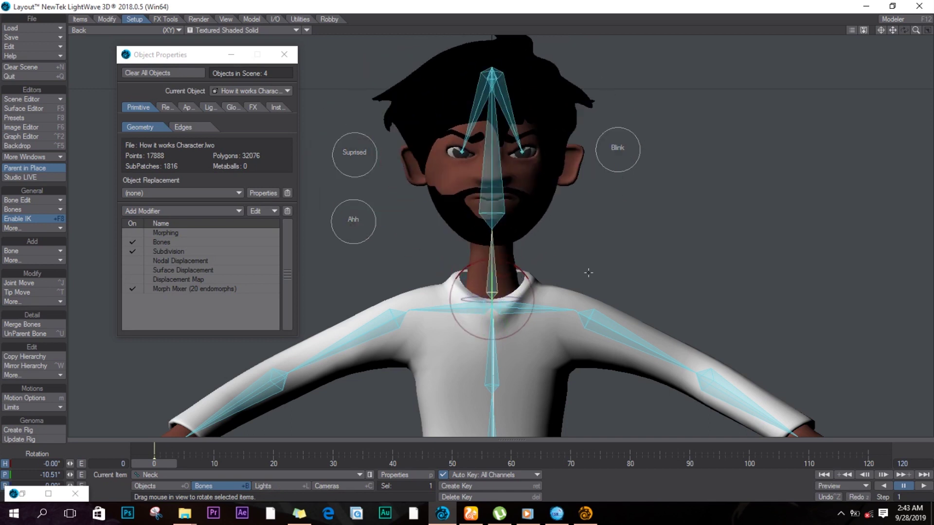
{"action": "left_click", "coordinate": [494, 212]}
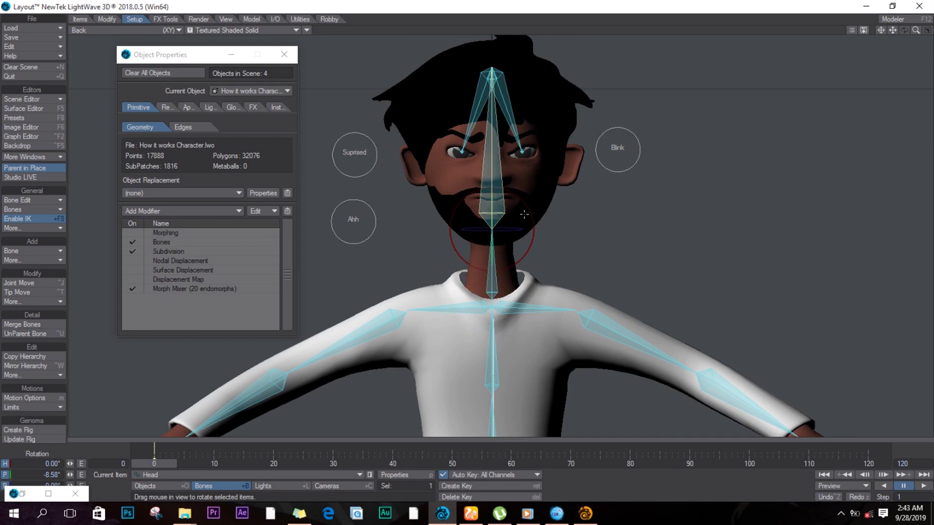
{"action": "mouse_move", "coordinate": [513, 232]}
{"action": "left_mouse_down"}
{"action": "mouse_move", "coordinate": [562, 261]}
{"action": "mouse_move", "coordinate": [594, 258]}
{"action": "mouse_move", "coordinate": [512, 234]}
{"action": "left_mouse_up"}
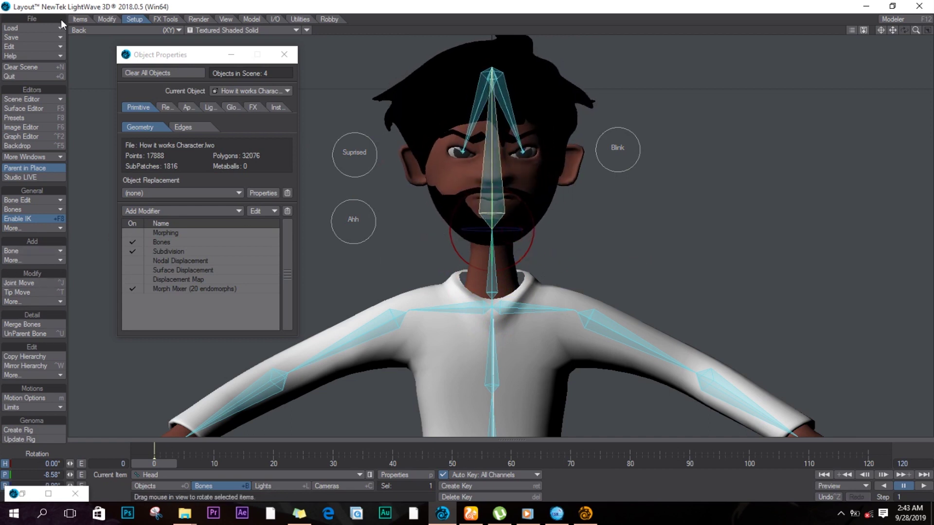
Add a null named Head Turn shaped as a 50mm ring on the Z axis.
{"action": "left_click", "coordinate": [80, 19]}
{"action": "left_click", "coordinate": [9, 199]}
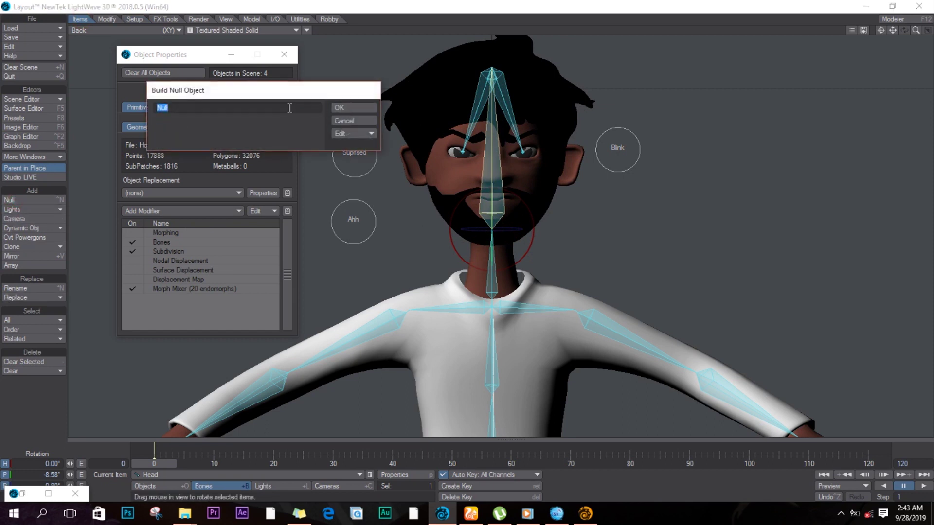
{"action": "type", "text": "Head Turn"}
{"action": "left_click", "coordinate": [347, 130]}
{"action": "left_click", "coordinate": [293, 165]}
{"action": "left_click", "coordinate": [275, 152]}
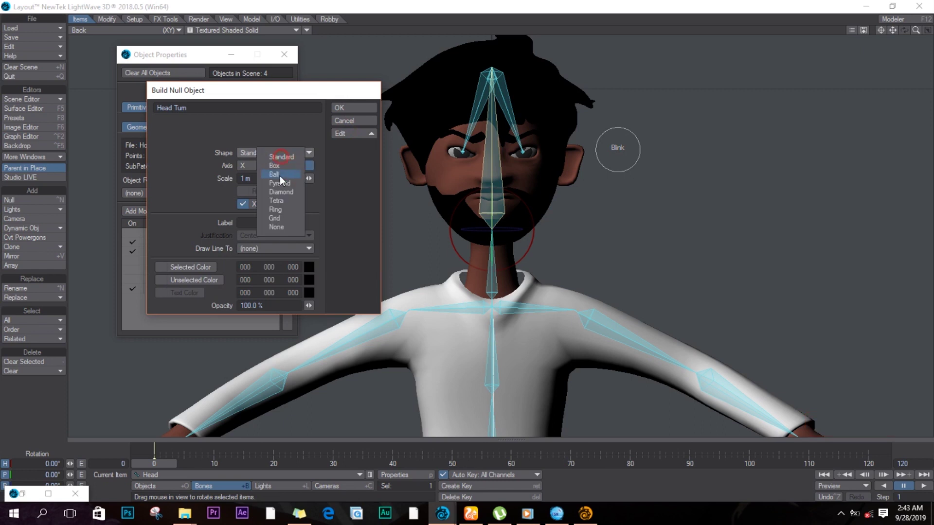
{"action": "left_click", "coordinate": [279, 204]}
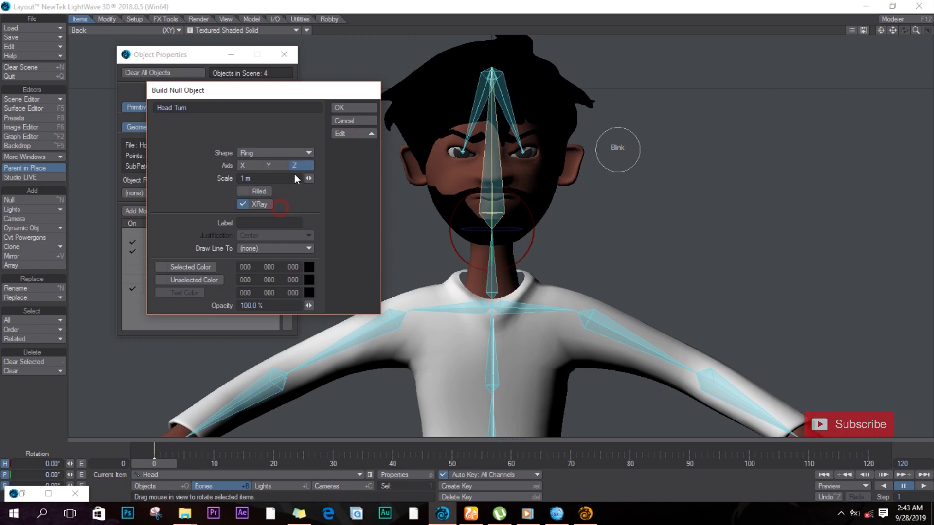
{"action": "left_click", "coordinate": [258, 178]}
{"action": "type", "text": "50mm"}
{"action": "key", "text": "Return"}
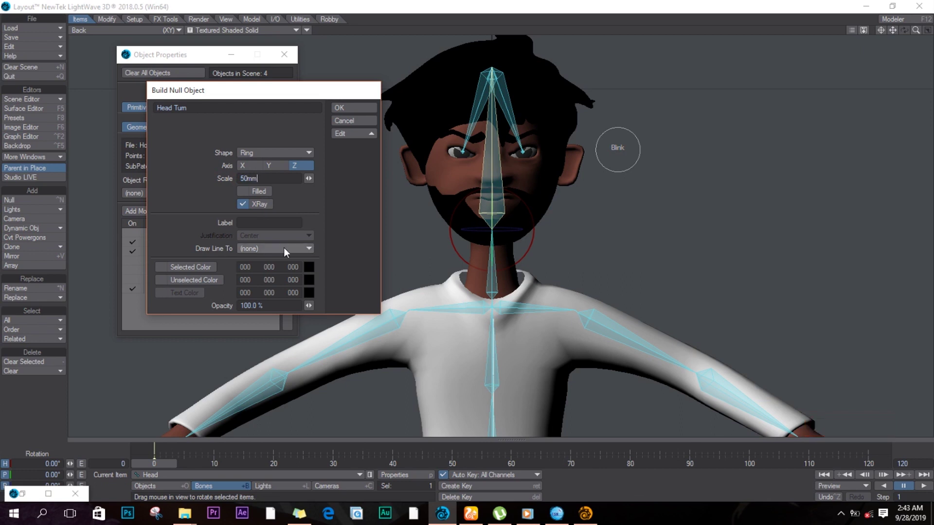
Give the null the label 'Head Turn' with a capital T.
{"action": "left_click", "coordinate": [257, 223]}
{"action": "type", "text": "Head turn"}
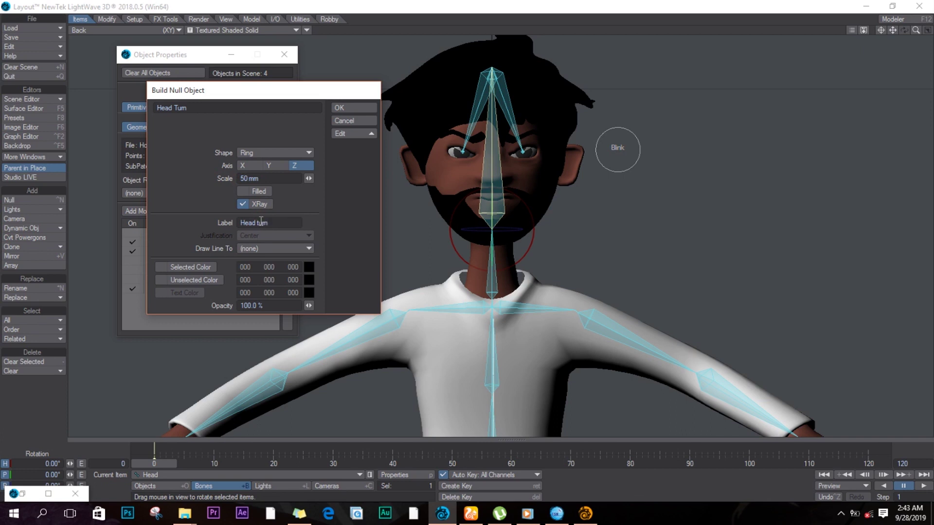
{"action": "left_click", "coordinate": [261, 222]}
{"action": "key", "text": "BackSpace"}
{"action": "type", "text": "T"}
{"action": "left_click", "coordinate": [346, 107]}
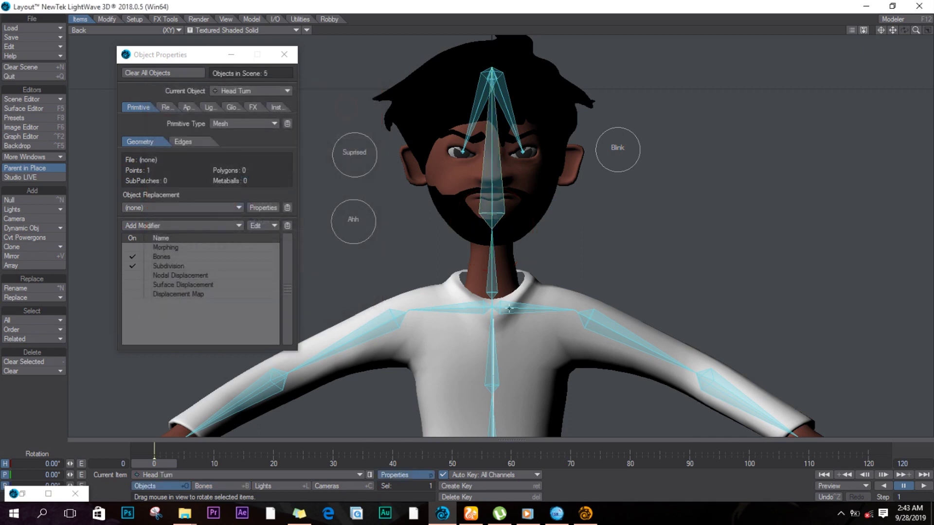
{"action": "key", "text": "t"}
{"action": "left_click_drag", "start_coordinate": [511, 362], "coordinate": [782, 366]}
{"action": "left_click_drag", "start_coordinate": [905, 3], "coordinate": [730, 63]}
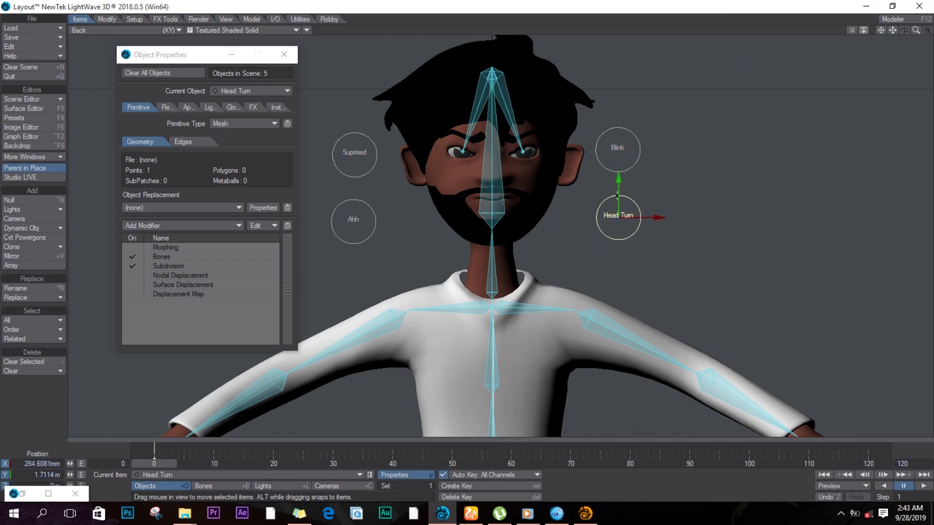
{"action": "left_click", "coordinate": [500, 217]}
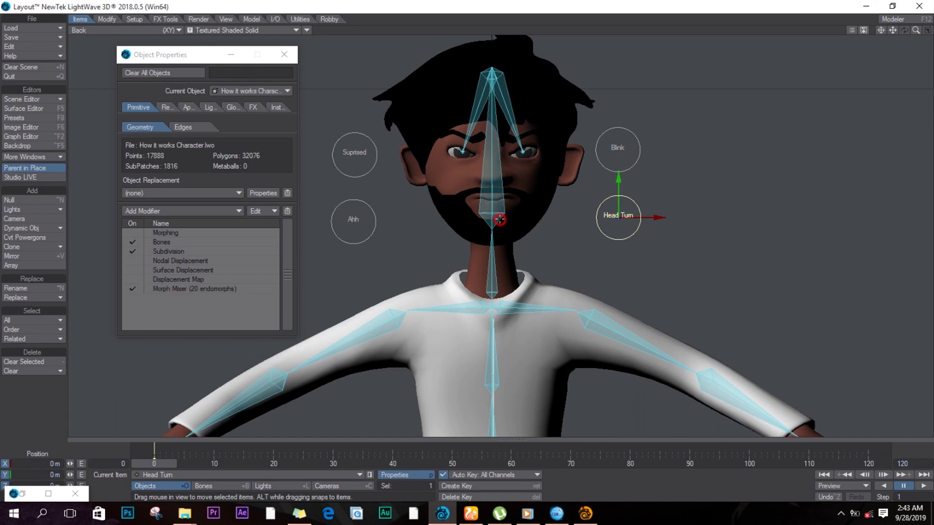
{"action": "left_click", "coordinate": [500, 218]}
{"action": "key", "text": "y"}
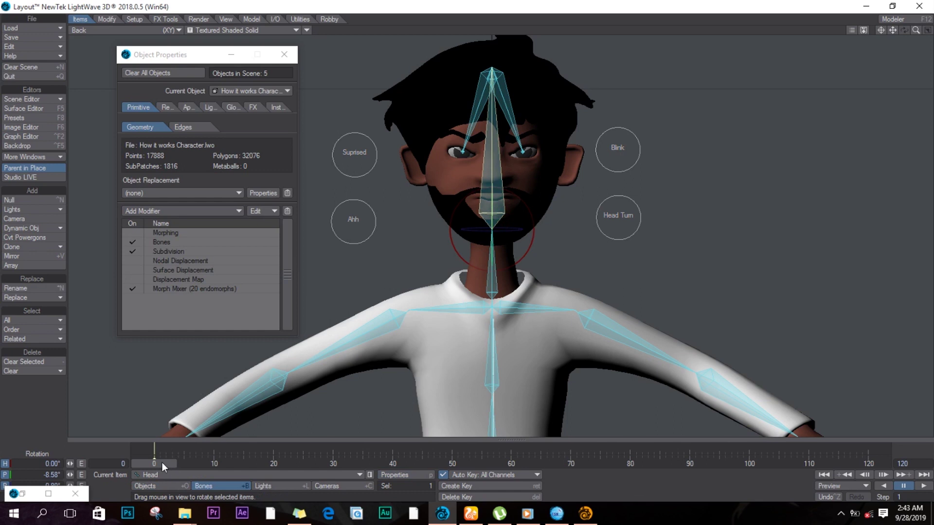
{"action": "left_click_drag", "start_coordinate": [160, 463], "coordinate": [185, 465]}
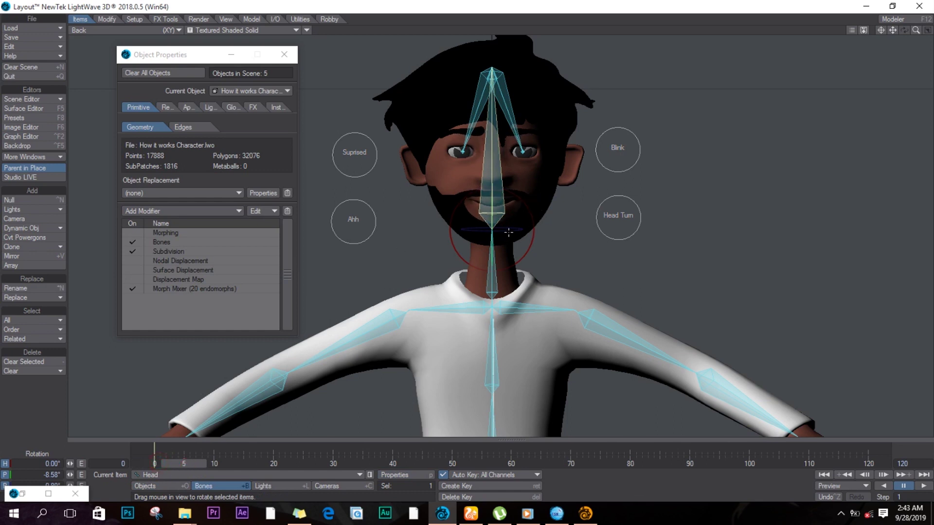
{"action": "left_click_drag", "start_coordinate": [508, 230], "coordinate": [760, 244]}
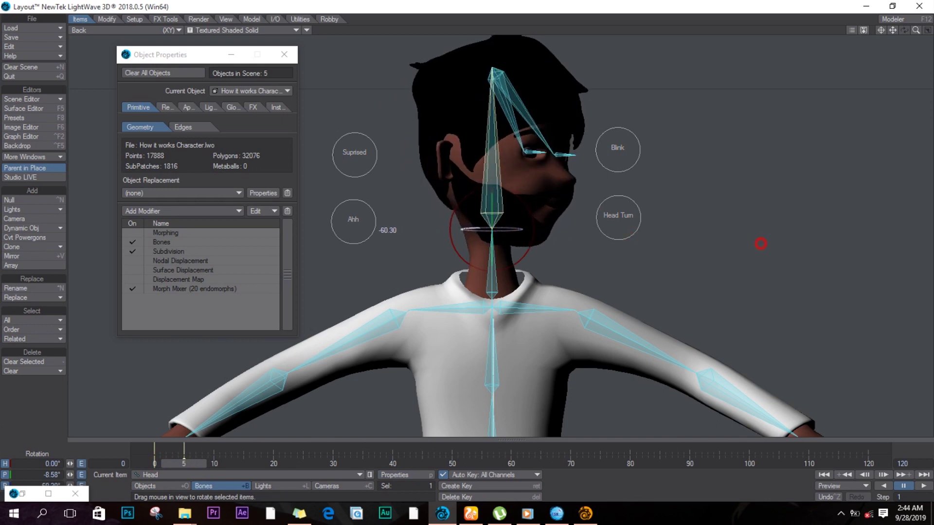
{"action": "key", "text": "t"}
{"action": "left_click", "coordinate": [362, 210]}
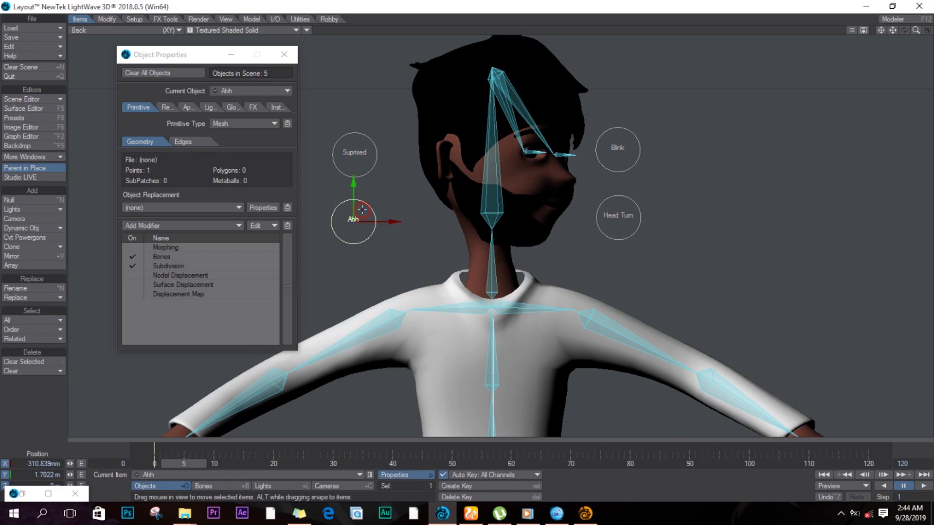
{"action": "left_click", "coordinate": [163, 460]}
{"action": "left_click_drag", "start_coordinate": [163, 460], "coordinate": [81, 476]}
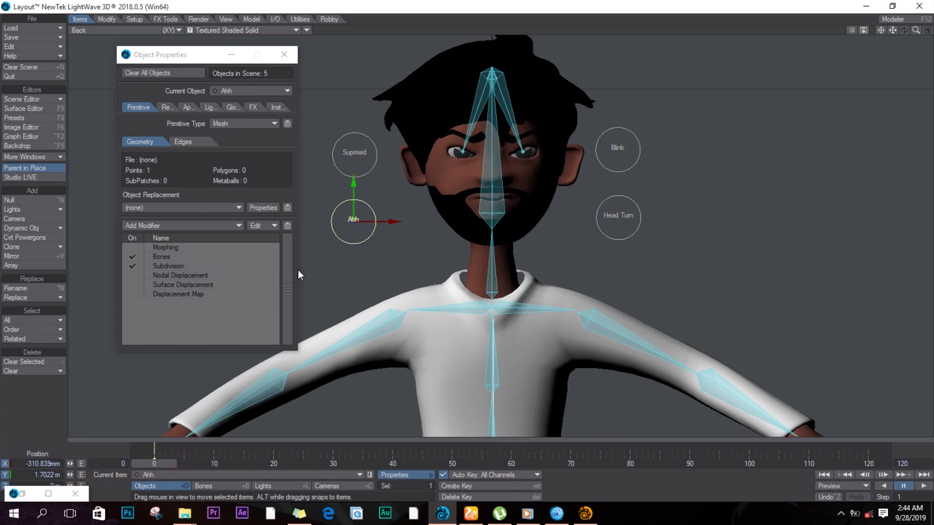
{"action": "key", "text": "y"}
{"action": "left_click_drag", "start_coordinate": [372, 204], "coordinate": [353, 99]}
{"action": "left_click", "coordinate": [354, 153]}
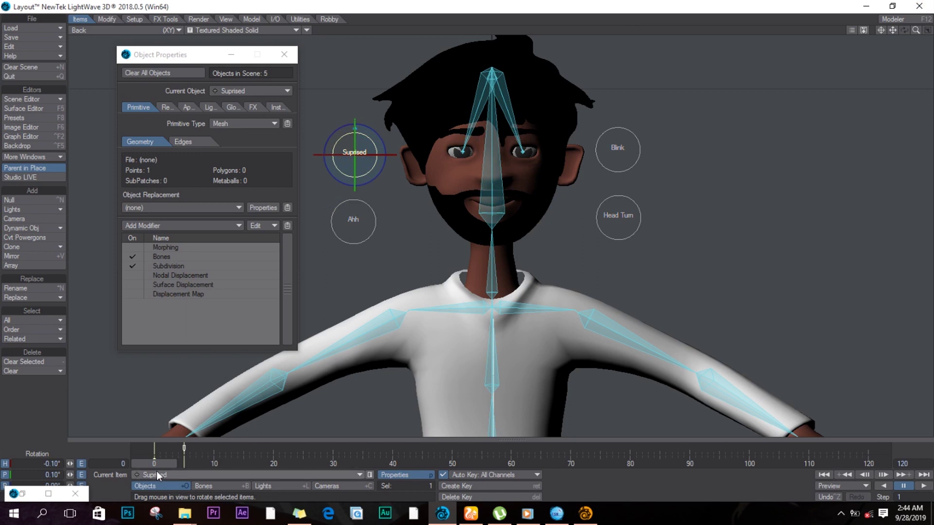
{"action": "mouse_move", "coordinate": [156, 469]}
{"action": "left_mouse_down"}
{"action": "mouse_move", "coordinate": [197, 471]}
{"action": "mouse_move", "coordinate": [154, 467]}
{"action": "left_mouse_up"}
{"action": "left_click", "coordinate": [493, 210]}
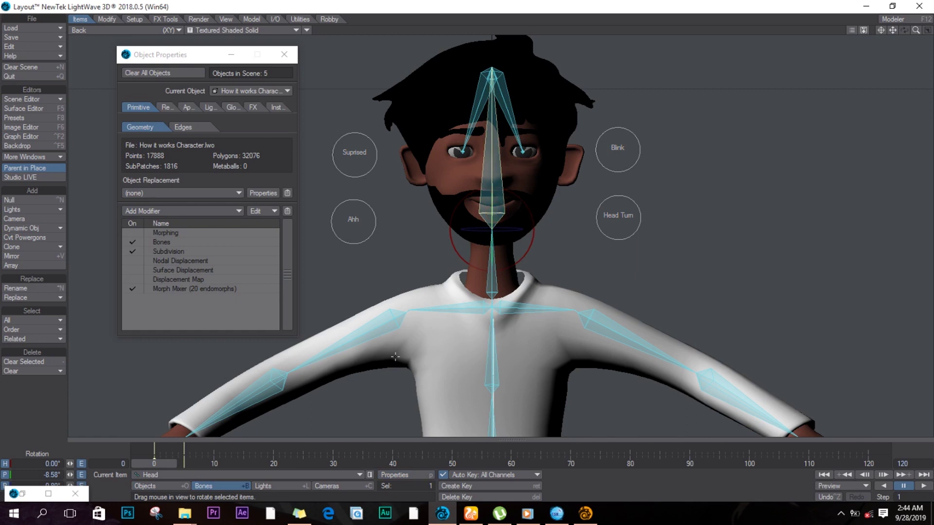
At frame 5, add a Cyclist modifier to the Head bone's motion.
{"action": "left_click", "coordinate": [186, 462]}
{"action": "key", "text": "m"}
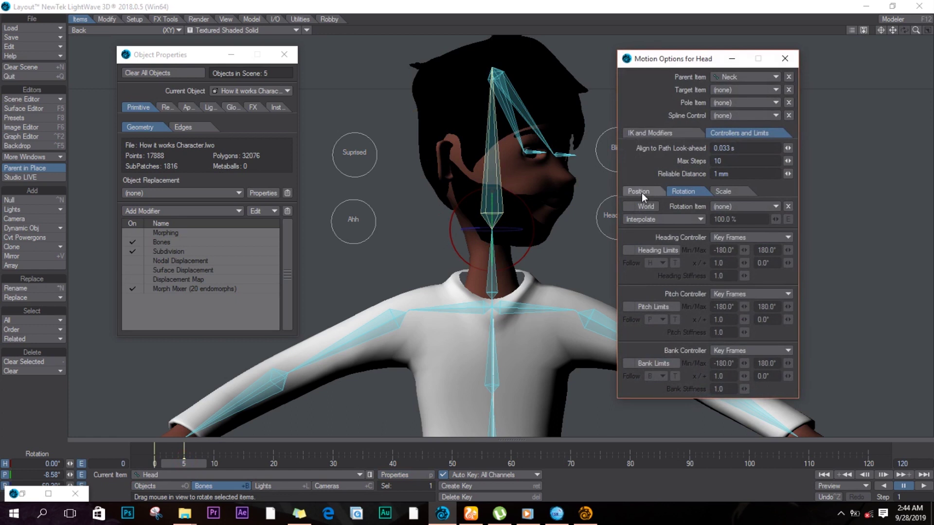
{"action": "left_click", "coordinate": [664, 132]}
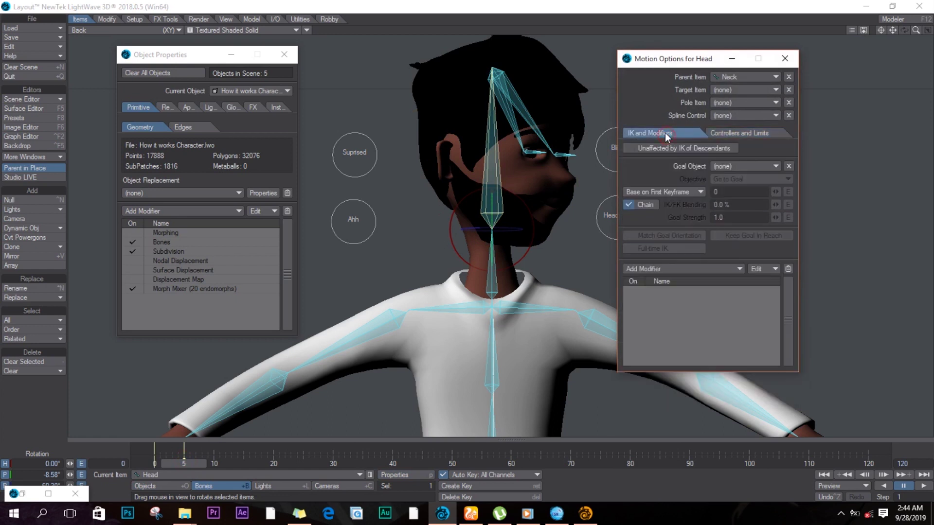
{"action": "left_click", "coordinate": [684, 269]}
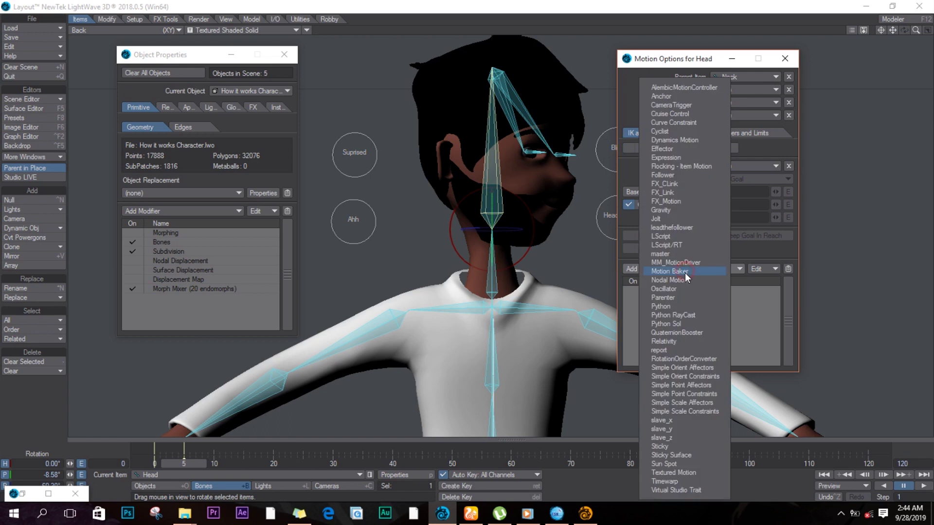
{"action": "left_click", "coordinate": [672, 132]}
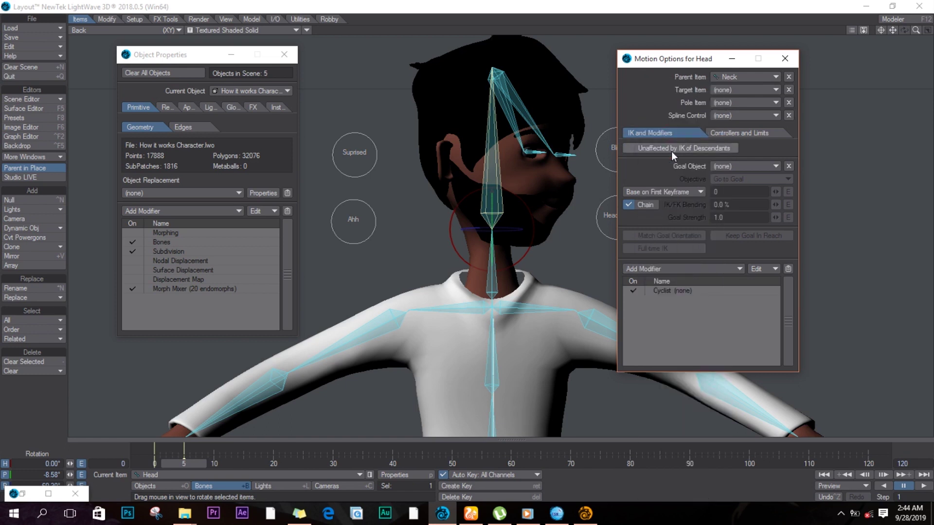
{"action": "double_click", "coordinate": [676, 291]}
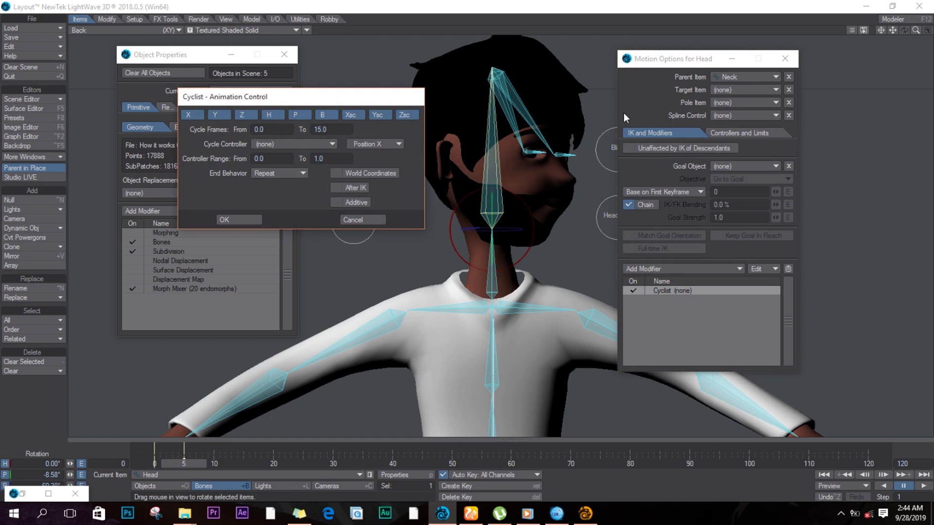
{"action": "left_click_drag", "start_coordinate": [694, 57], "coordinate": [770, 76]}
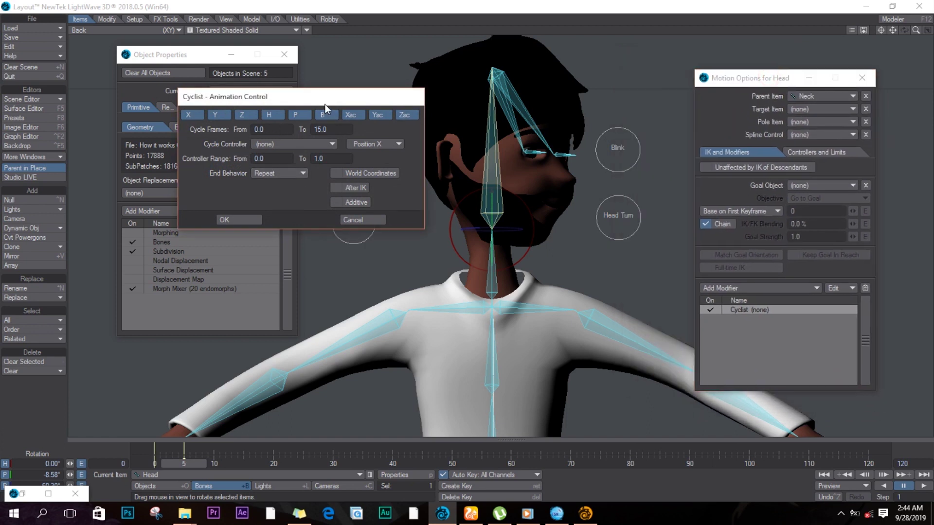
Set Cycle Frames to 0–5 and the controller to Head Turn's Bank Angle.
{"action": "left_click", "coordinate": [316, 129]}
{"action": "type", "text": "5"}
{"action": "left_click", "coordinate": [290, 144]}
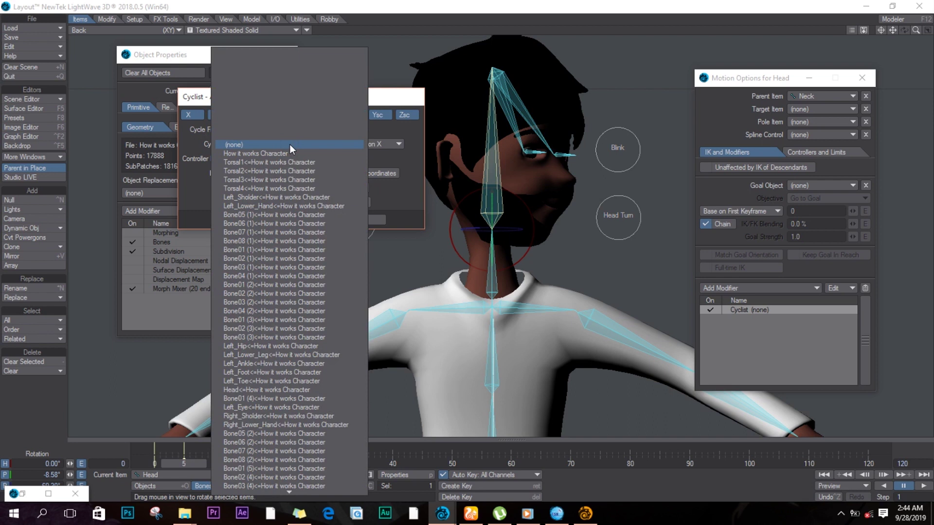
{"action": "mouse_move", "coordinate": [287, 523]}
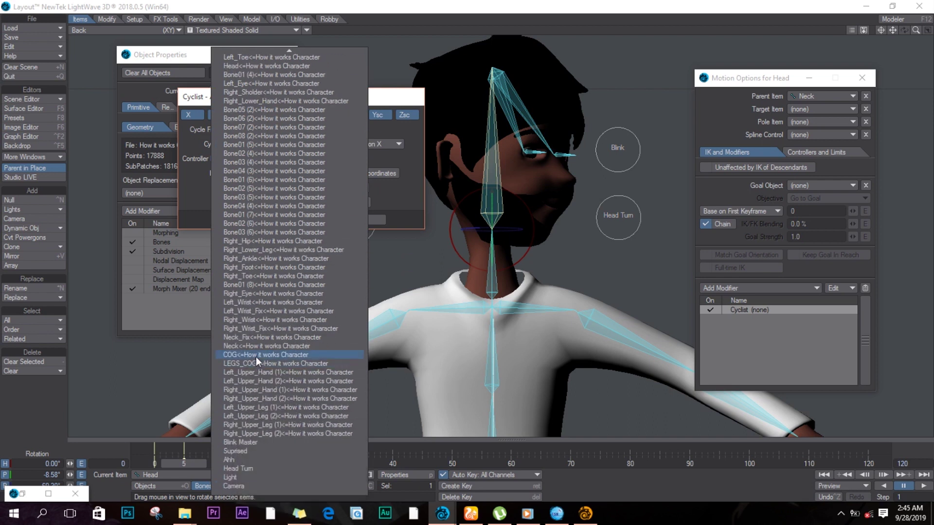
{"action": "left_click", "coordinate": [254, 470]}
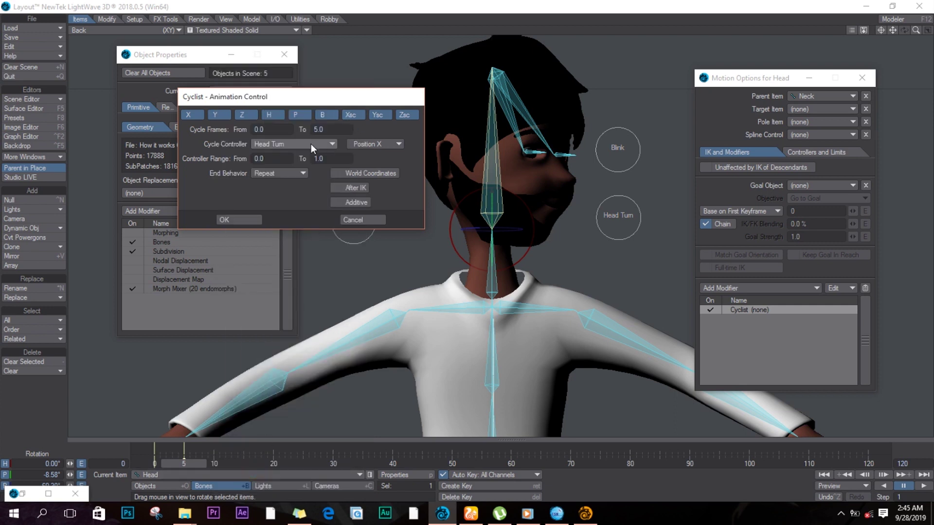
{"action": "left_click", "coordinate": [370, 147]}
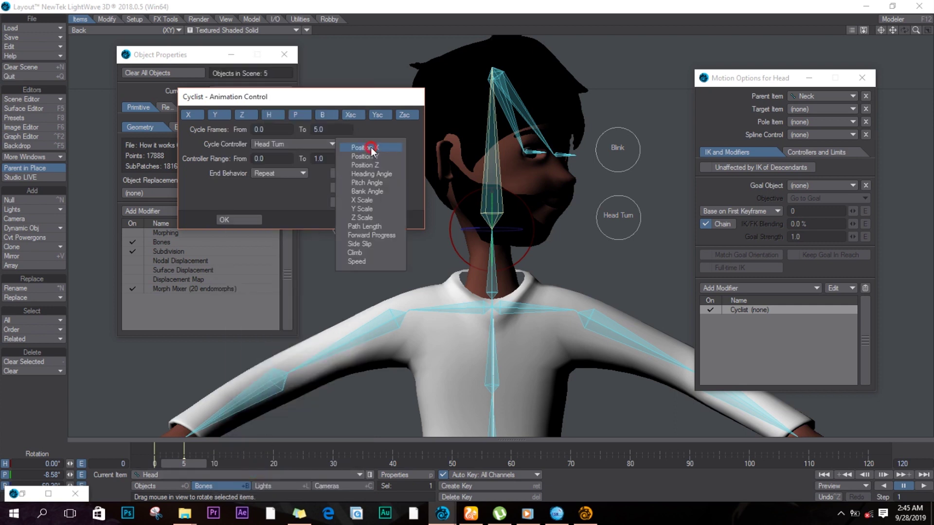
{"action": "left_click", "coordinate": [371, 192]}
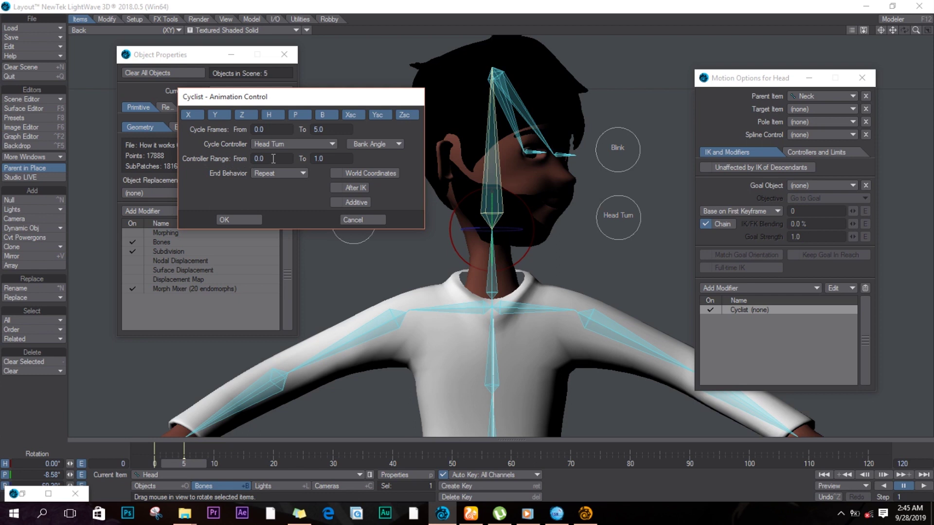
Set Controller Range to 0–90 with End Behavior Stop and apply.
{"action": "left_click", "coordinate": [340, 155]}
{"action": "left_click", "coordinate": [271, 159]}
{"action": "type", "text": "90"}
{"action": "left_click", "coordinate": [292, 202]}
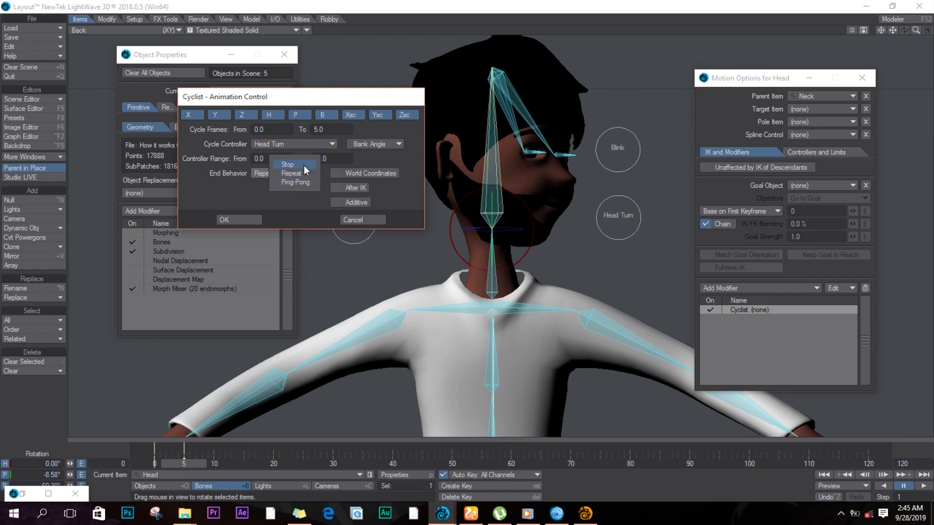
{"action": "left_click", "coordinate": [303, 166]}
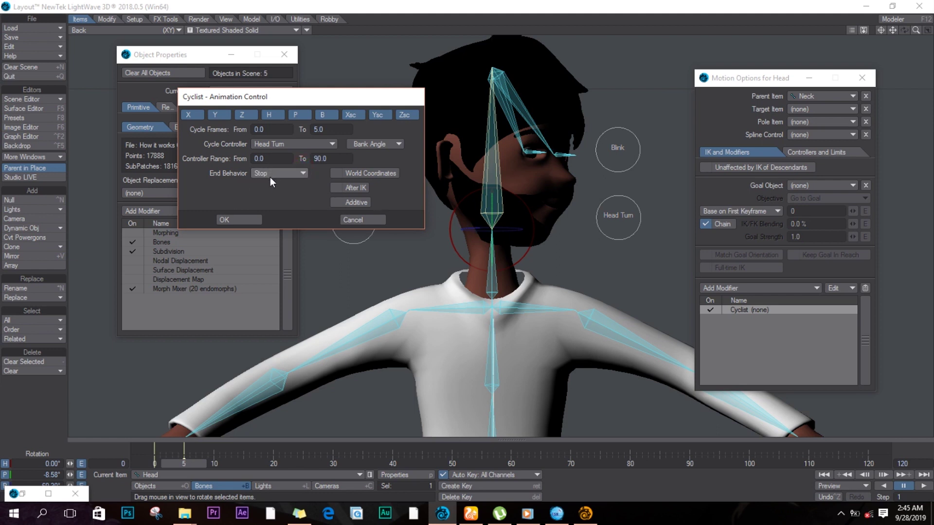
{"action": "left_click", "coordinate": [252, 219]}
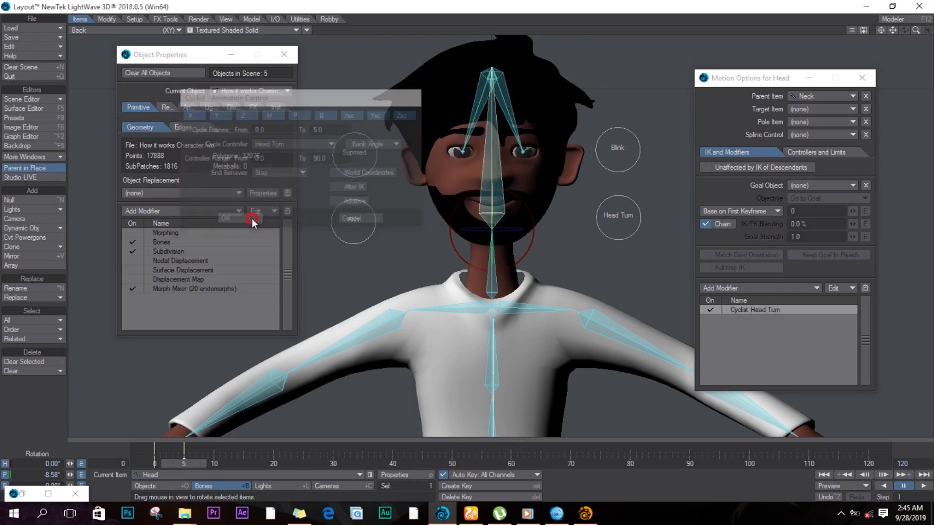
Select the Head Turn null, test-rotate it, and enable its Bank Limits.
{"action": "left_click", "coordinate": [636, 204]}
{"action": "left_click_drag", "start_coordinate": [635, 192], "coordinate": [709, 116]}
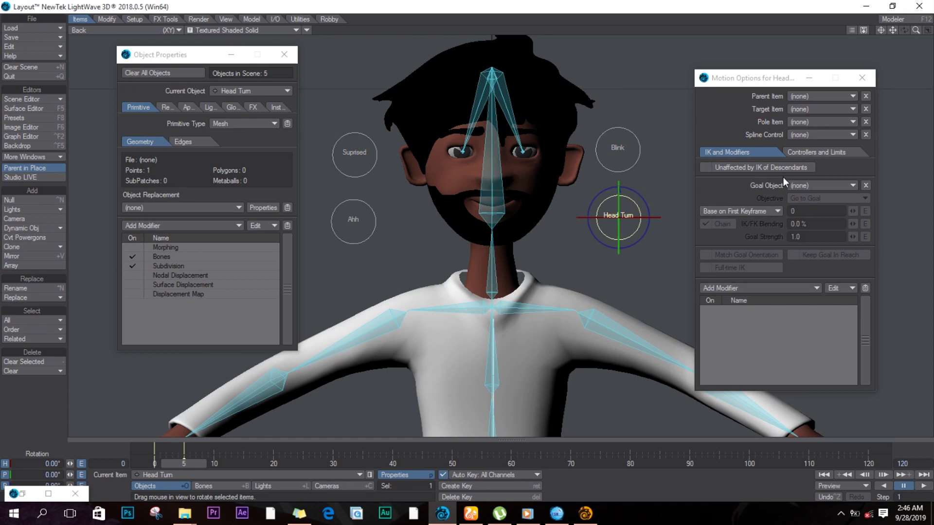
{"action": "left_click", "coordinate": [833, 149]}
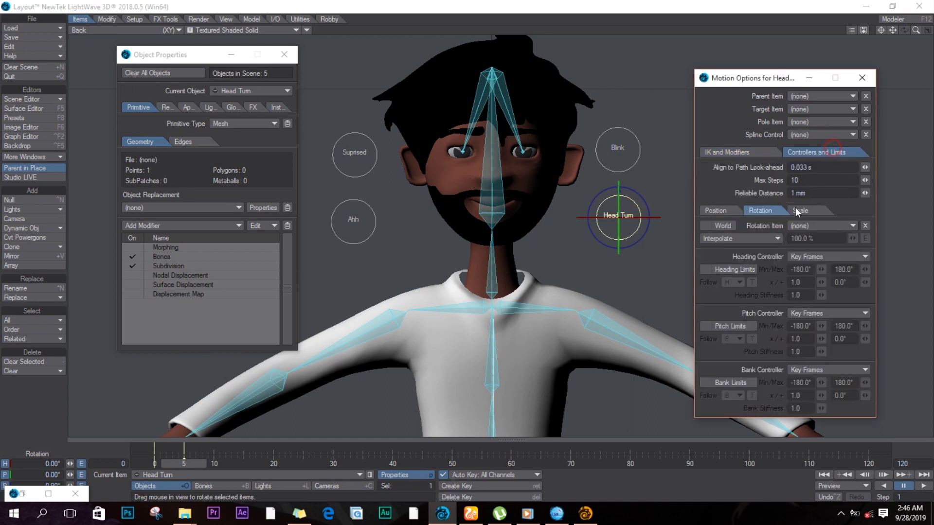
{"action": "left_click", "coordinate": [716, 383]}
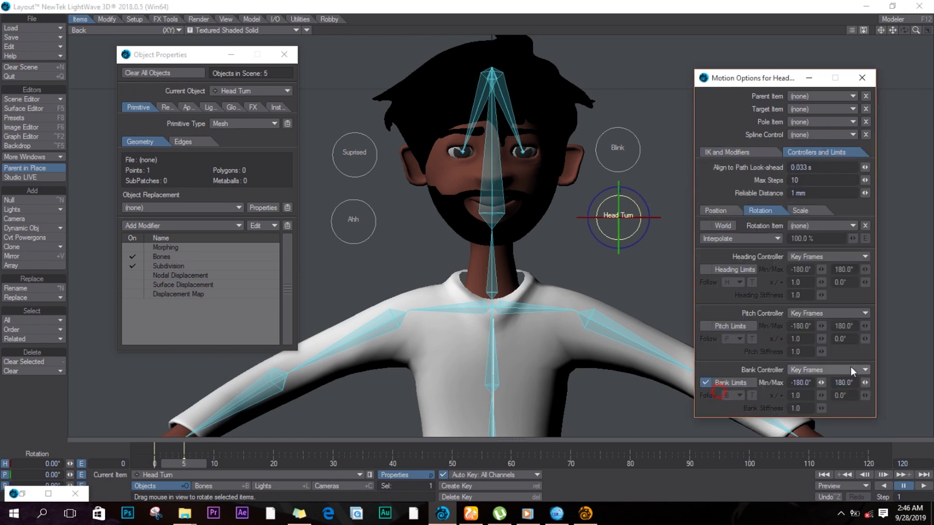
Set bank limits to minimum 0° and maximum 90°, then test the limited head turn.
{"action": "left_click", "coordinate": [805, 383]}
{"action": "type", "text": "90"}
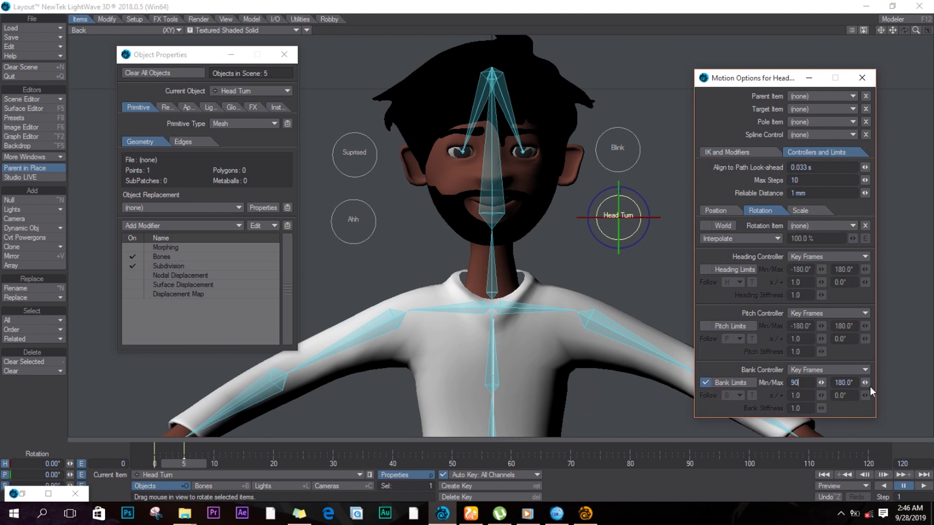
{"action": "left_click", "coordinate": [848, 383]}
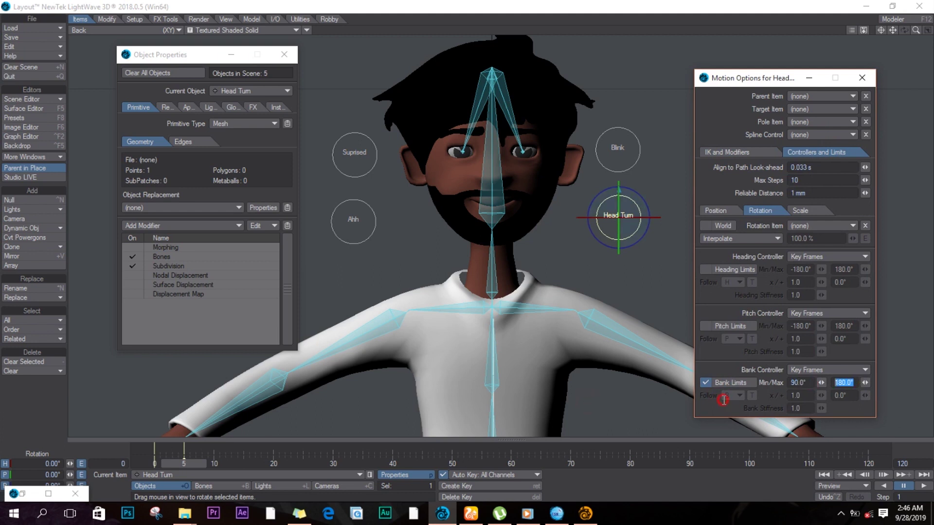
{"action": "type", "text": "90"}
{"action": "left_click", "coordinate": [804, 383]}
{"action": "type", "text": "0"}
{"action": "key", "text": "Return"}
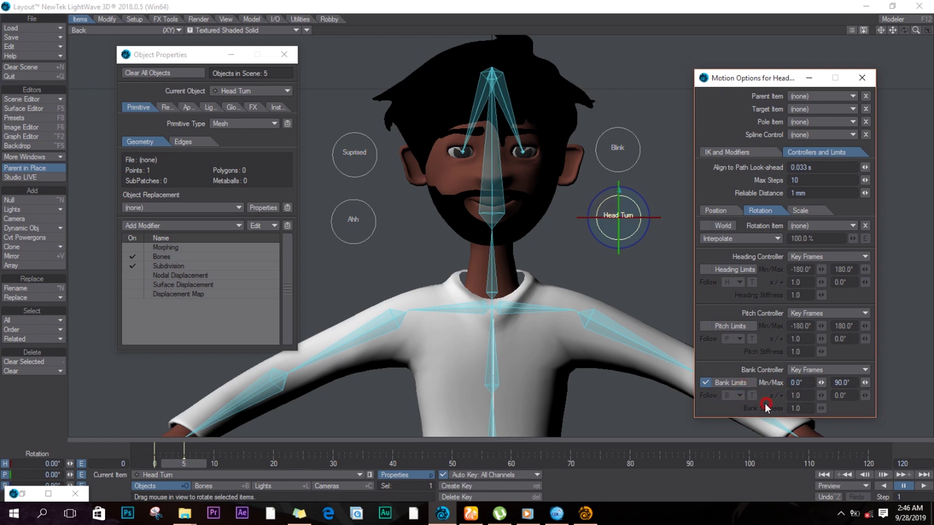
{"action": "left_click", "coordinate": [861, 77]}
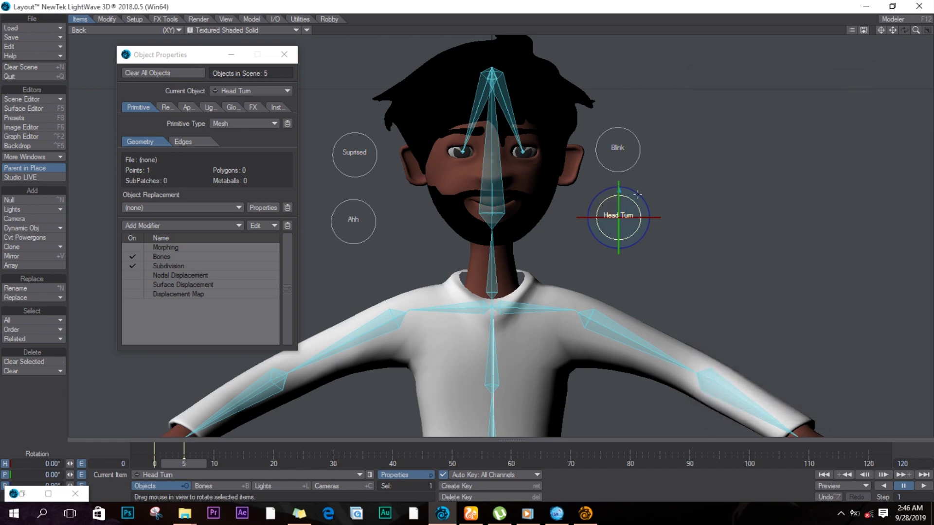
{"action": "left_click_drag", "start_coordinate": [672, 228], "coordinate": [680, 211]}
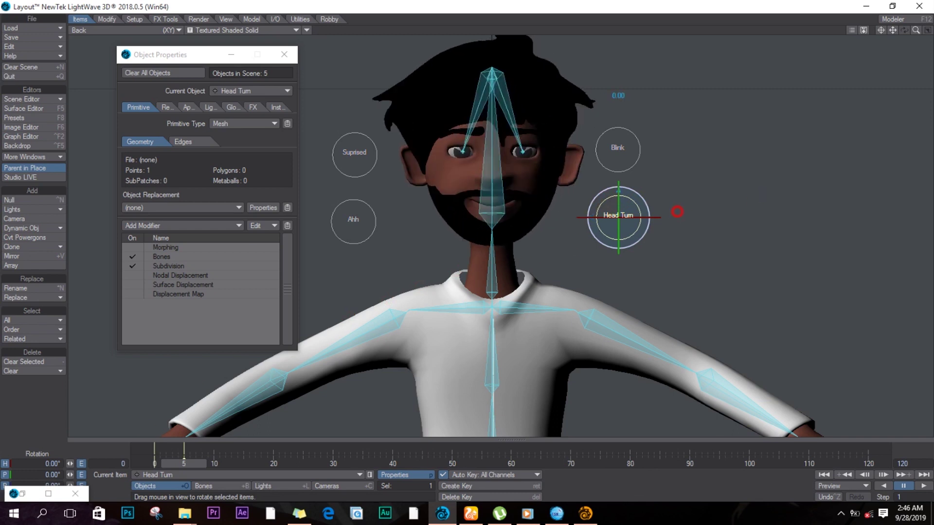
Close Object Properties and bank Head Turn to swing the head aside and back to centre.
{"action": "left_click", "coordinate": [285, 55]}
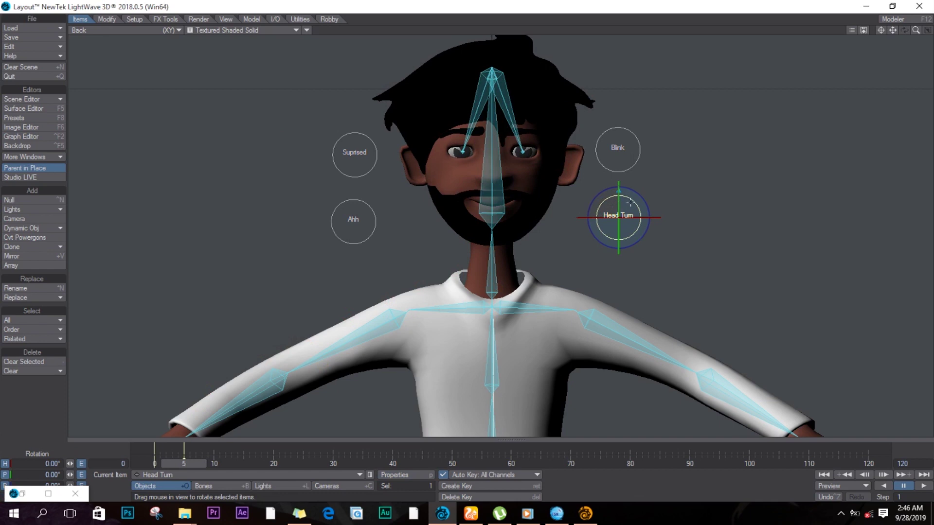
{"action": "mouse_move", "coordinate": [631, 200]}
{"action": "left_mouse_down"}
{"action": "mouse_move", "coordinate": [604, 208]}
{"action": "mouse_move", "coordinate": [462, 338]}
{"action": "mouse_move", "coordinate": [632, 190]}
{"action": "left_mouse_up"}
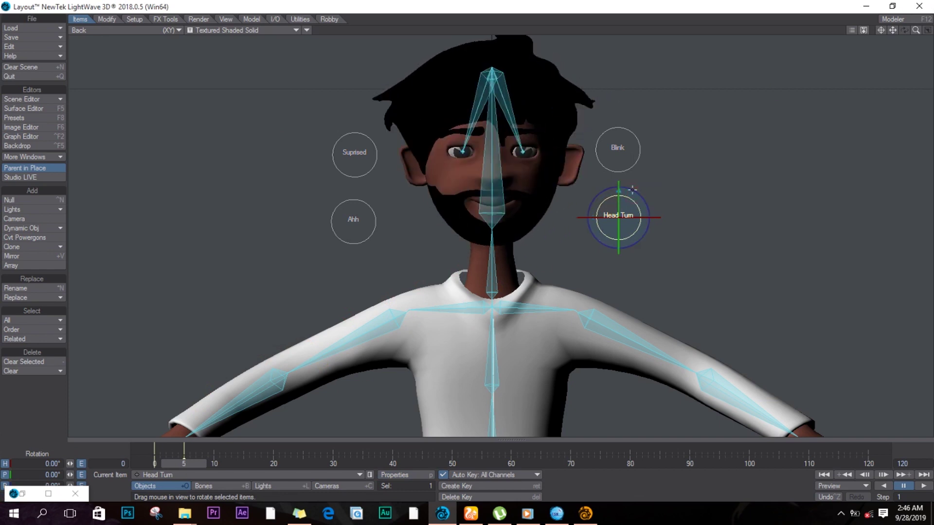